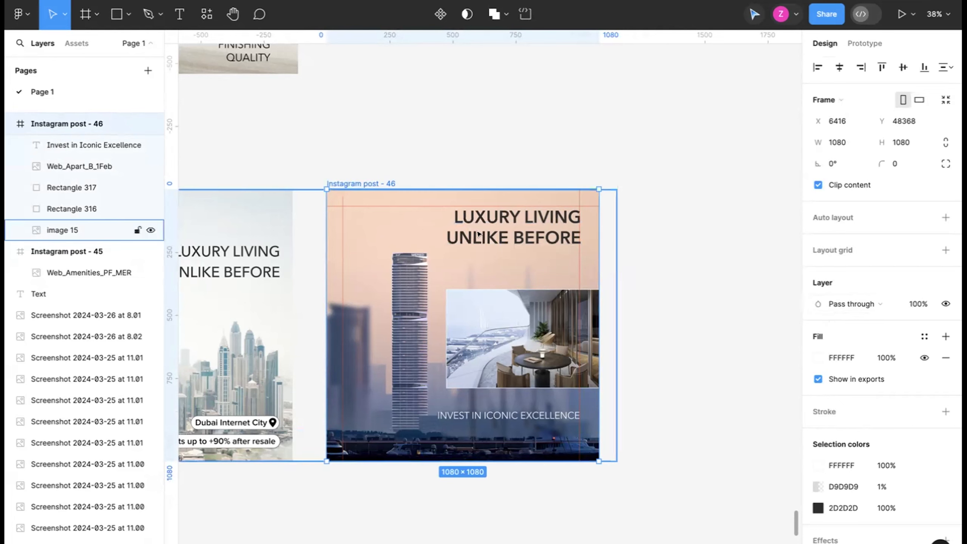
Step: Export the Instagram post - 46 frame as a PNG at 1x
mouse_move(378, 182)
left_mouse_down()
mouse_move(531, 140)
mouse_move(501, 213)
mouse_move(447, 233)
mouse_move(469, 93)
mouse_move(380, 183)
left_mouse_up()
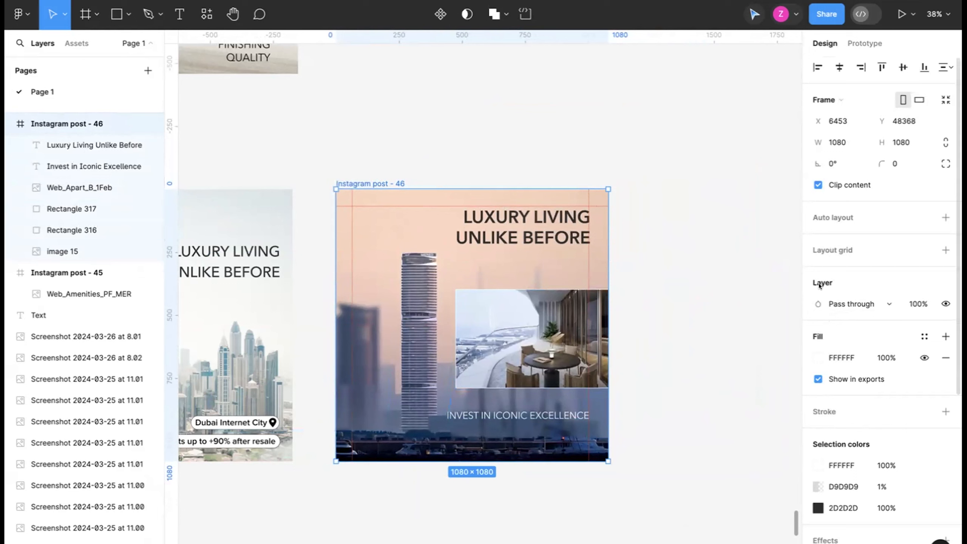
scroll(861, 370, "down", 5)
scroll(862, 370, "down", 3)
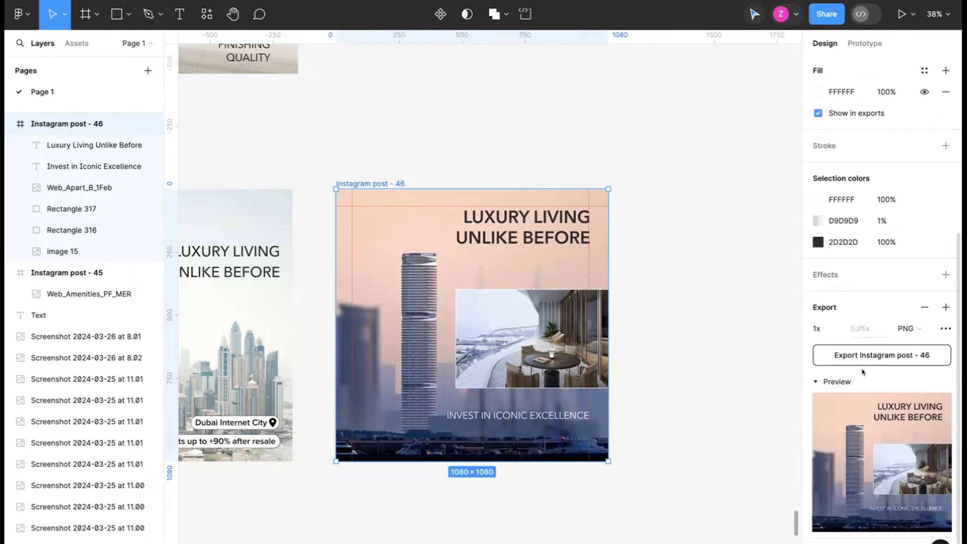
left_click(838, 380)
left_click(837, 380)
left_click(909, 328)
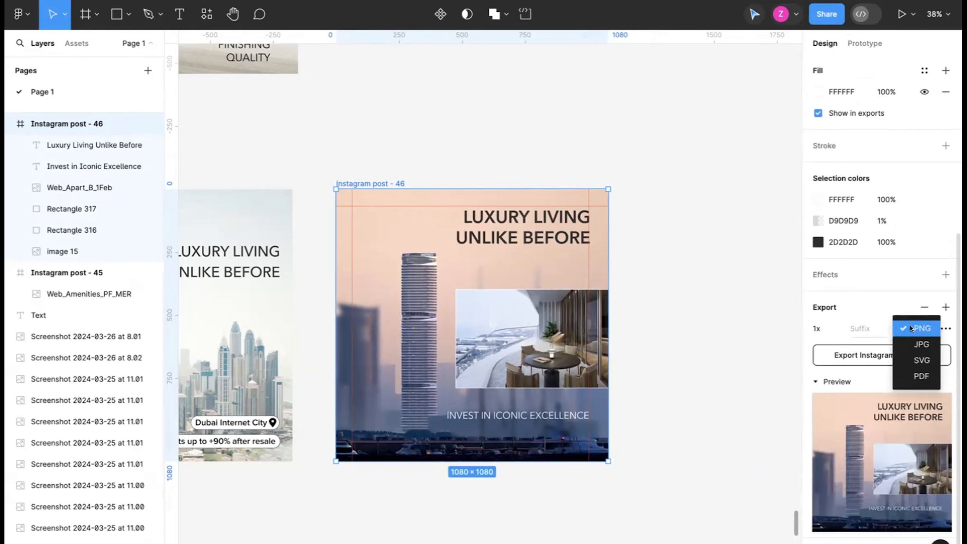
left_click(911, 327)
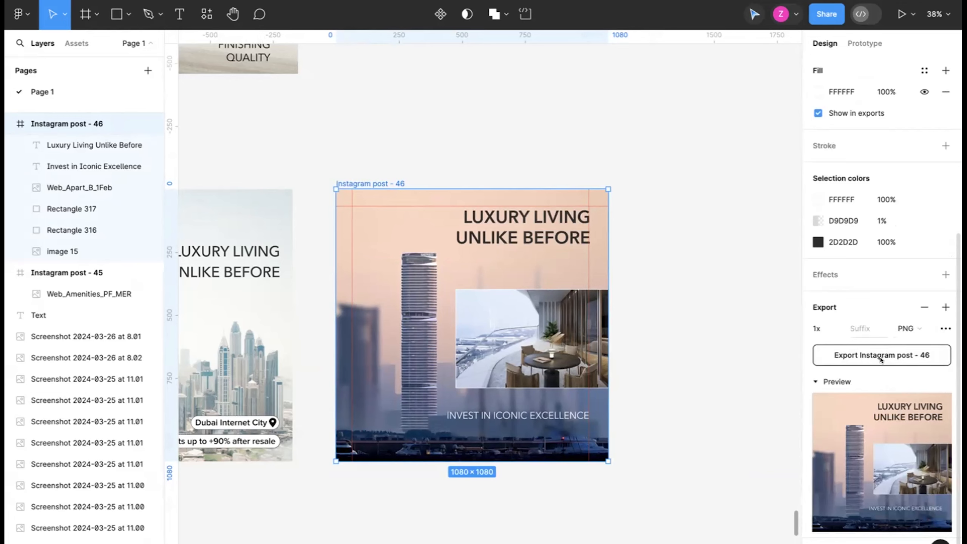
left_click(839, 362)
left_click(264, 210)
left_click(709, 400)
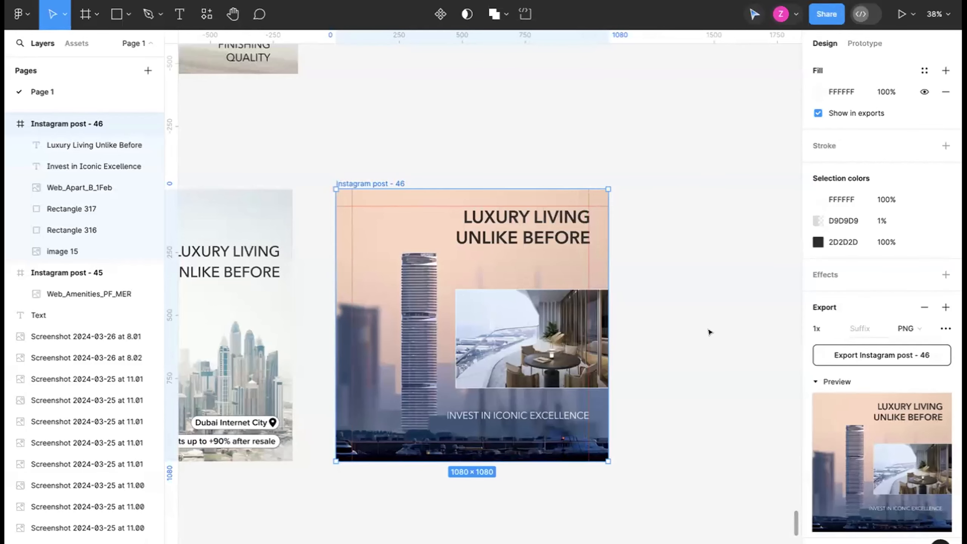
left_click(693, 299)
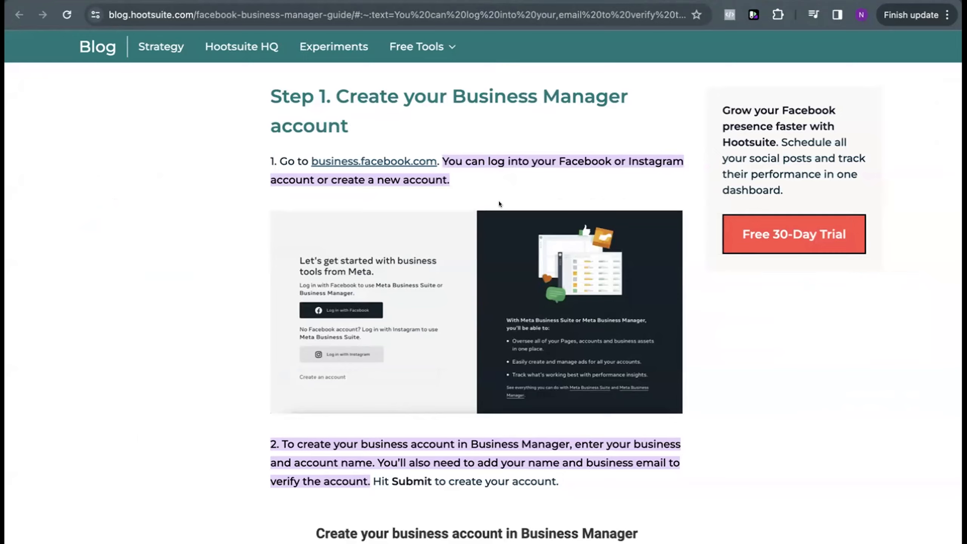
Step: Switch to the Hootsuite guide in the browser and examine Step 1 on creating a Business Manager account
scroll(499, 201, "up", 2)
scroll(499, 201, "up", 2)
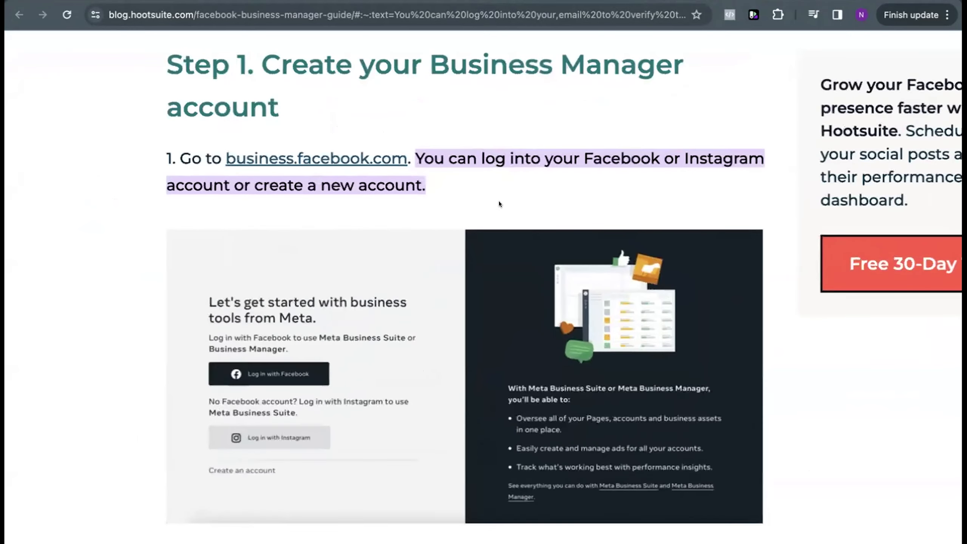
scroll(499, 201, "down", 2)
scroll(498, 201, "up", 1)
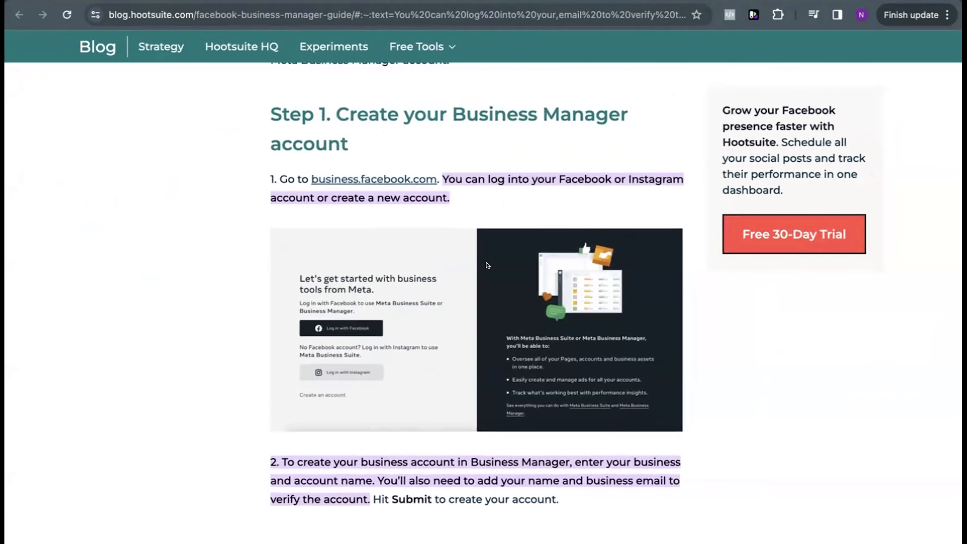
scroll(488, 266, "up", 3)
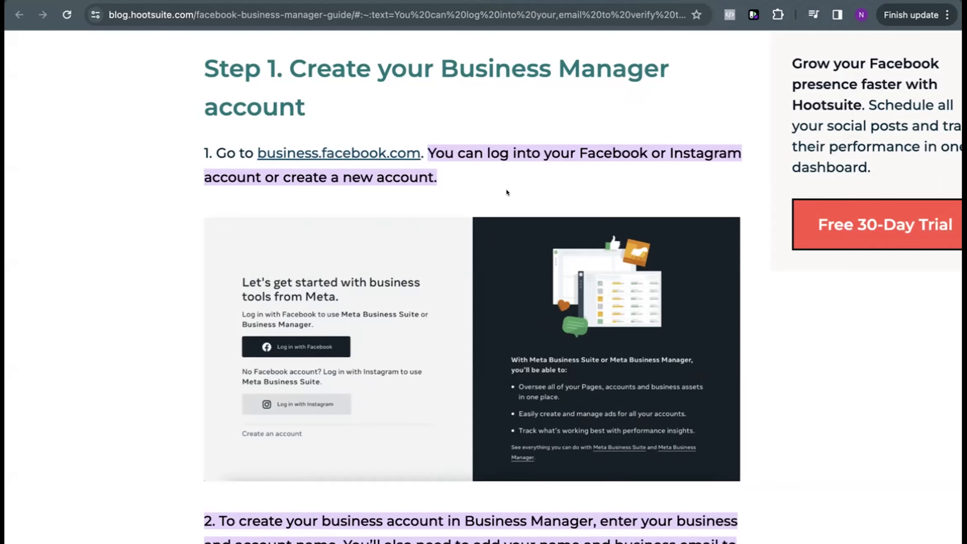
Step: Open business.facebook.com and look through the list of available business portfolios
left_click(348, 22)
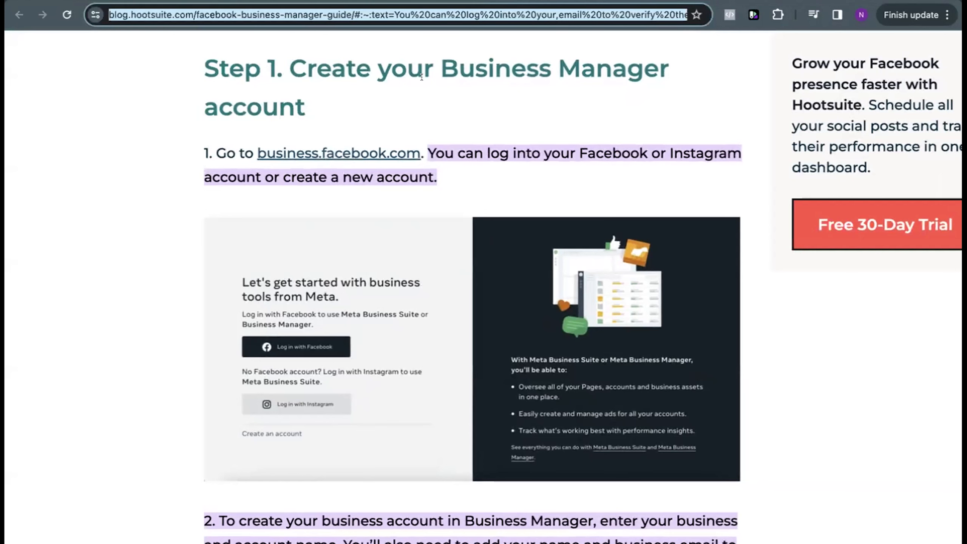
left_click(348, 14)
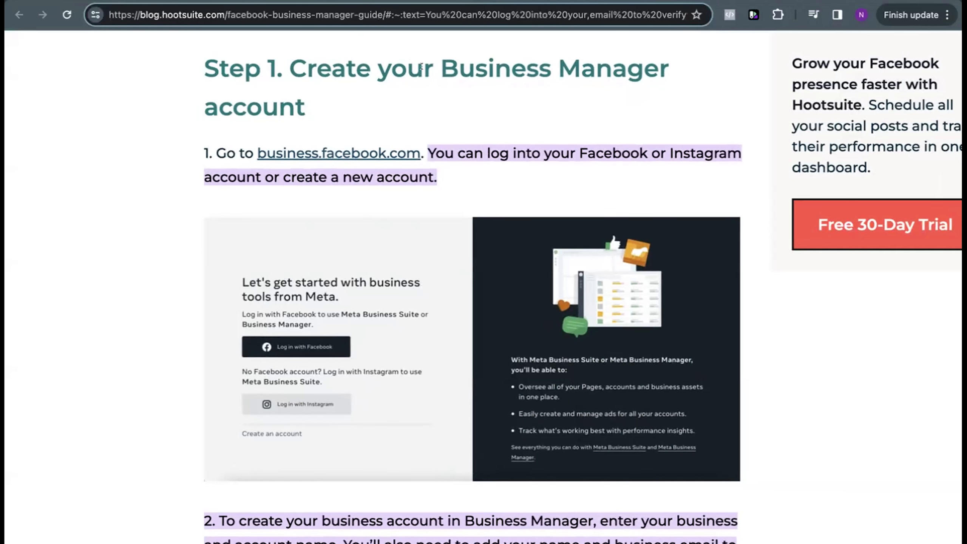
left_click(435, 98)
scroll(532, 213, "down", 1)
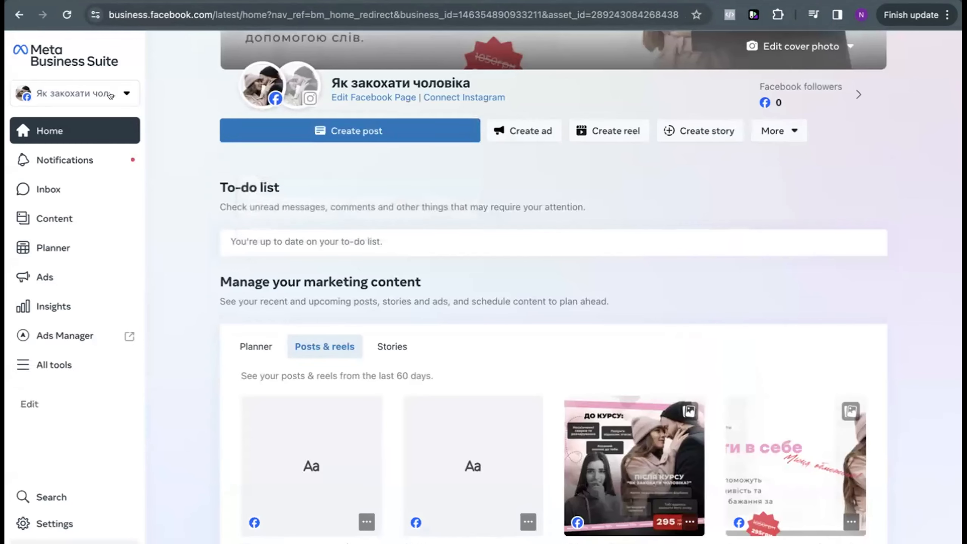
left_click(111, 91)
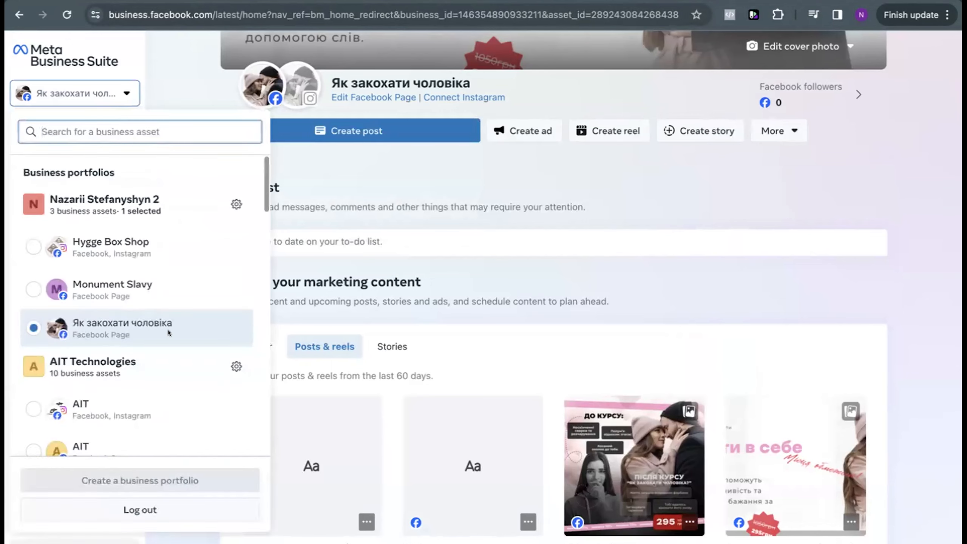
scroll(169, 331, "down", 1)
Step: Return to the Hootsuite guide and examine the login options and the business account form in Step 1
left_click(19, 14)
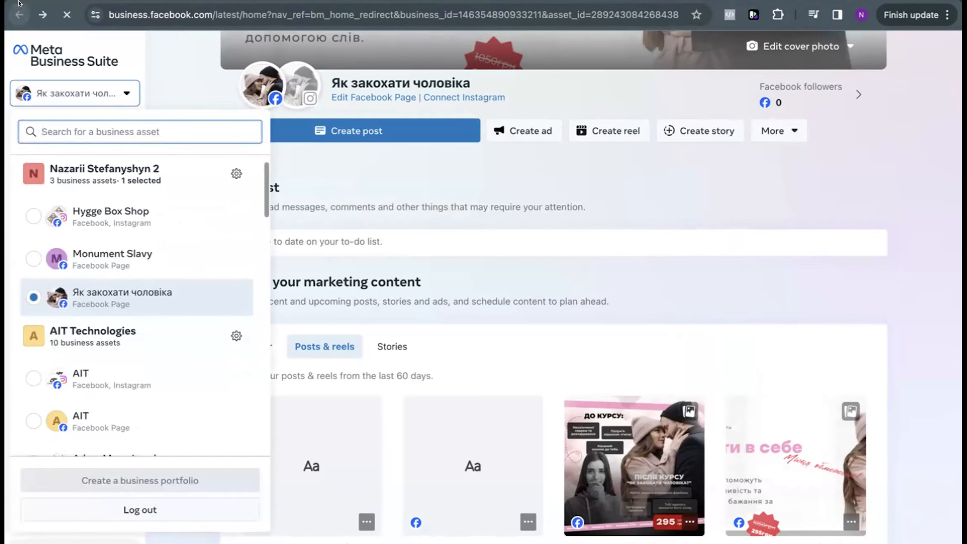
scroll(464, 264, "down", 1)
scroll(464, 265, "up", 5)
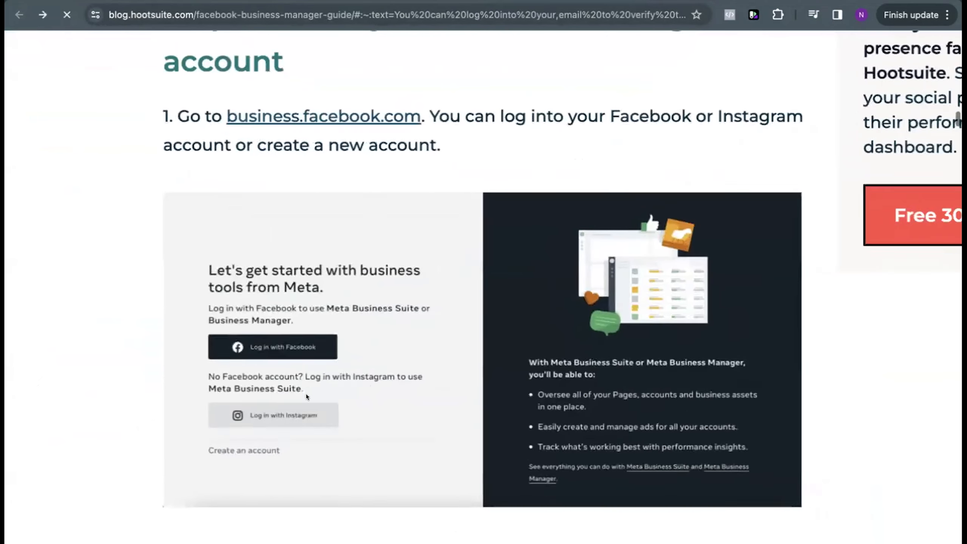
scroll(404, 352, "down", 1)
scroll(403, 353, "down", 1)
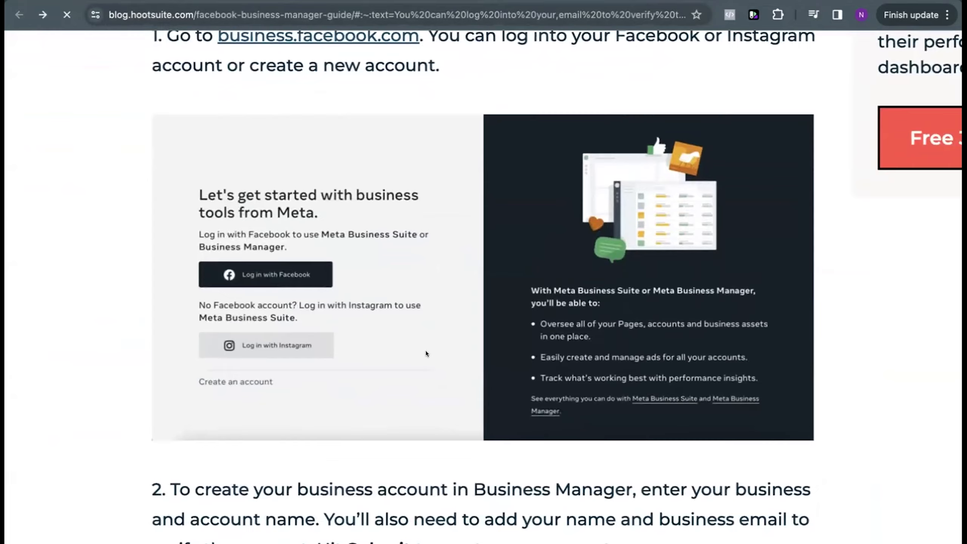
scroll(426, 351, "down", 5)
scroll(468, 379, "down", 3)
scroll(469, 378, "down", 1)
scroll(468, 379, "up", 2)
scroll(477, 358, "down", 3)
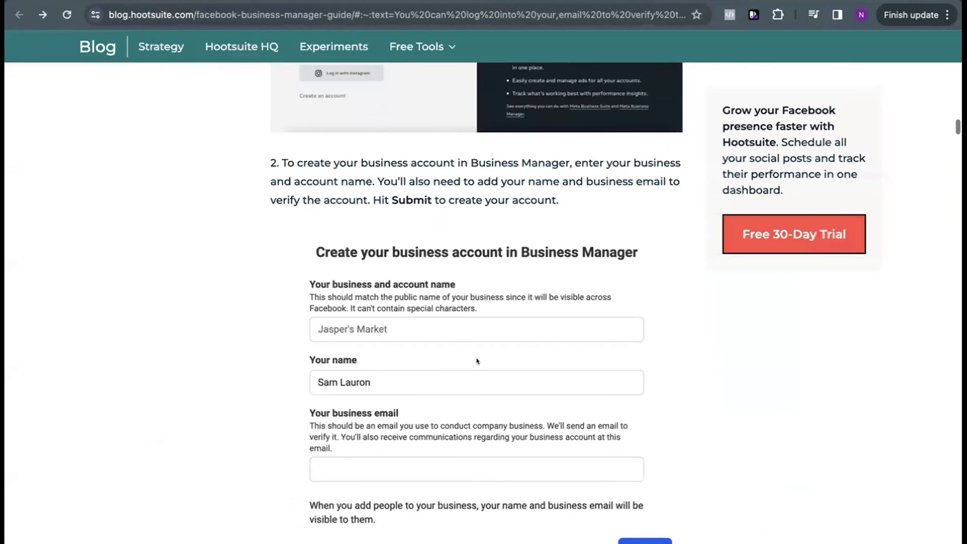
scroll(542, 168, "up", 7)
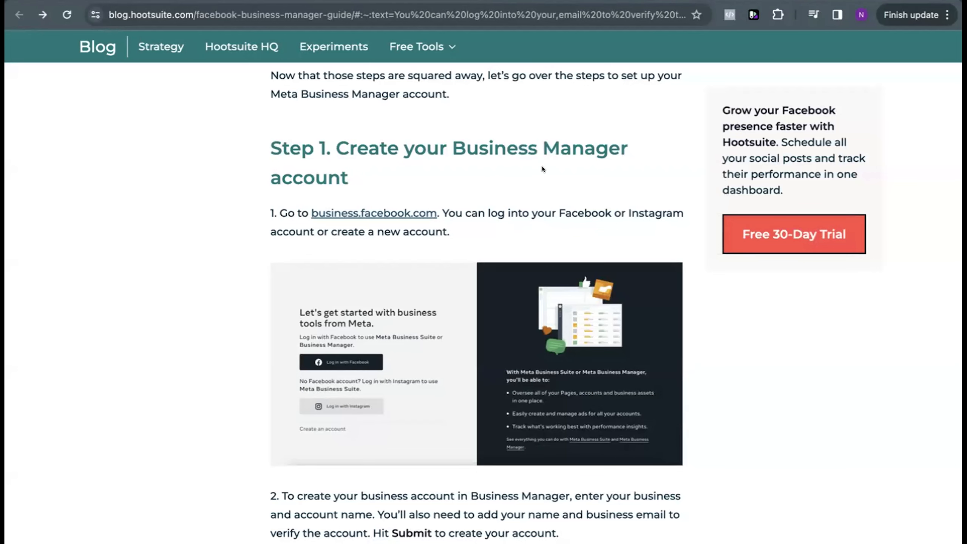
scroll(530, 199, "down", 2)
scroll(531, 200, "up", 1)
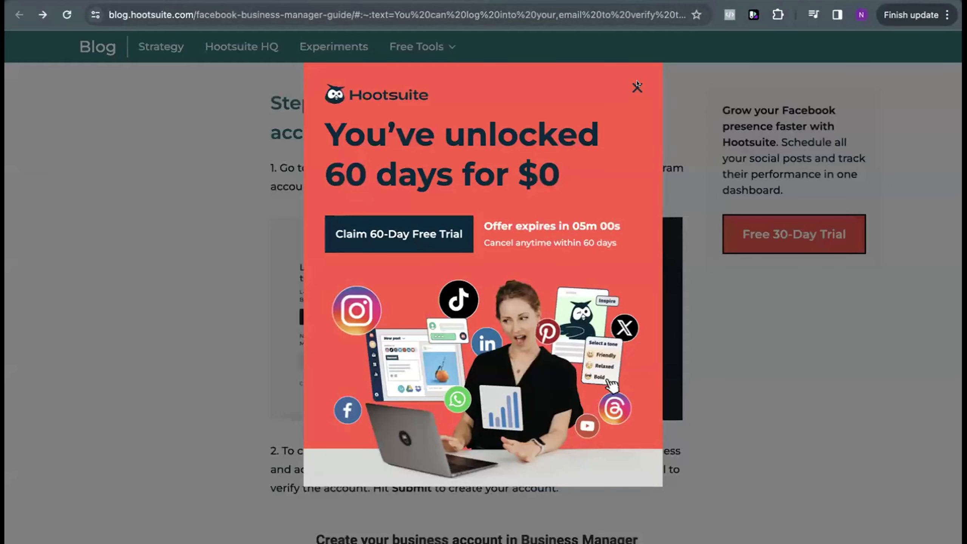
Step: Dismiss the 60-day free trial offer covering the guide
left_click(637, 88)
left_click(350, 11)
left_click(350, 11)
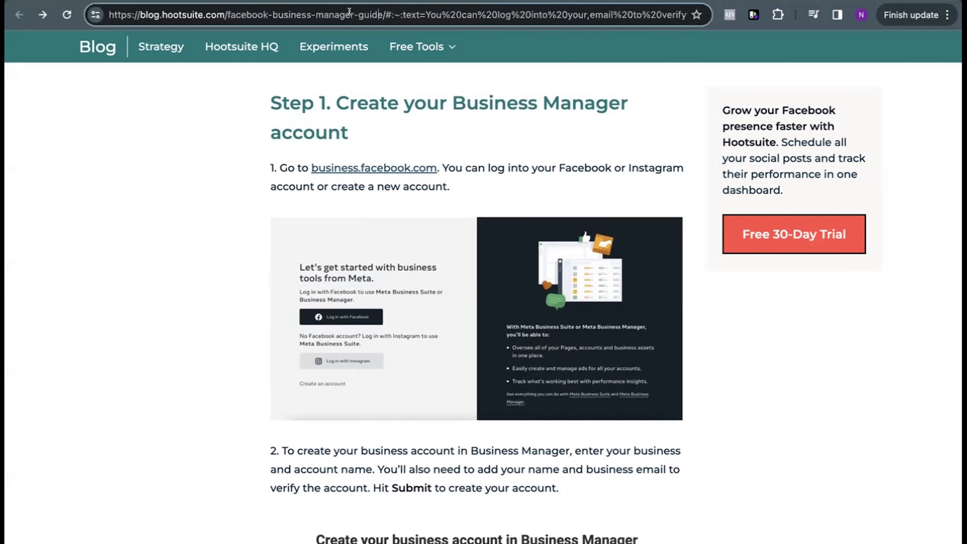
left_click_drag(383, 12, 75, 10)
left_click(245, 169)
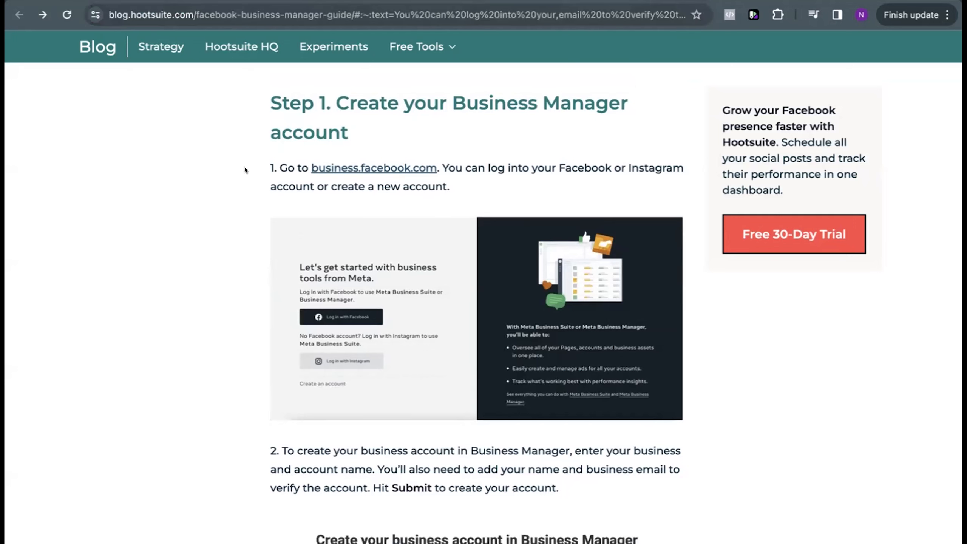
Step: Examine the guide's account creation form, business information form and the start of Step 2 on adding Facebook Business Pages
scroll(556, 164, "down", 1)
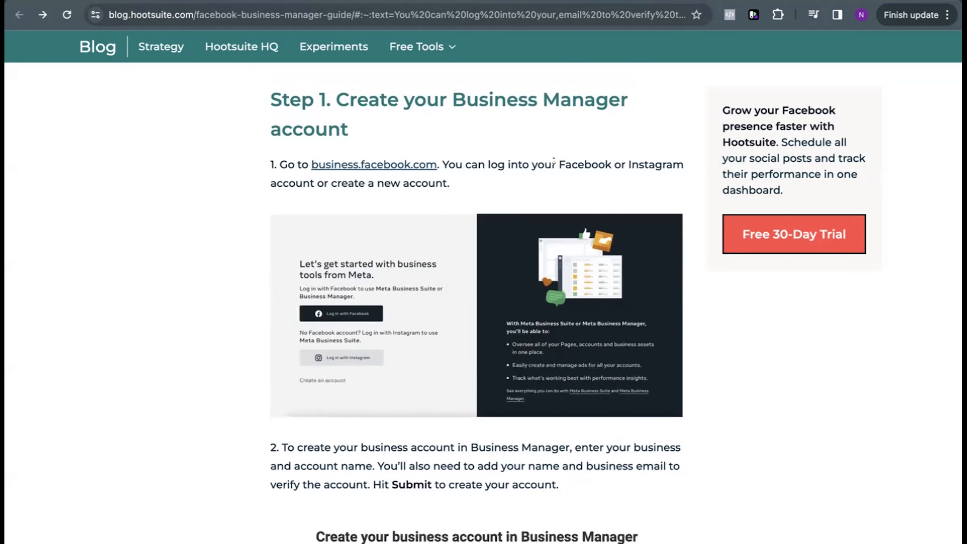
scroll(554, 161, "down", 10)
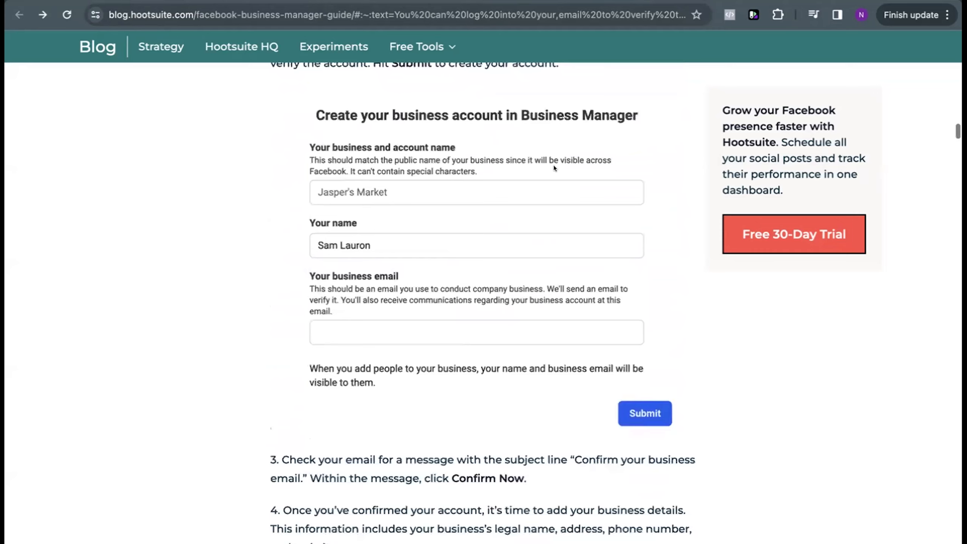
scroll(553, 165, "down", 7)
scroll(554, 165, "up", 10)
scroll(553, 165, "down", 2)
scroll(518, 329, "down", 8)
scroll(518, 329, "down", 9)
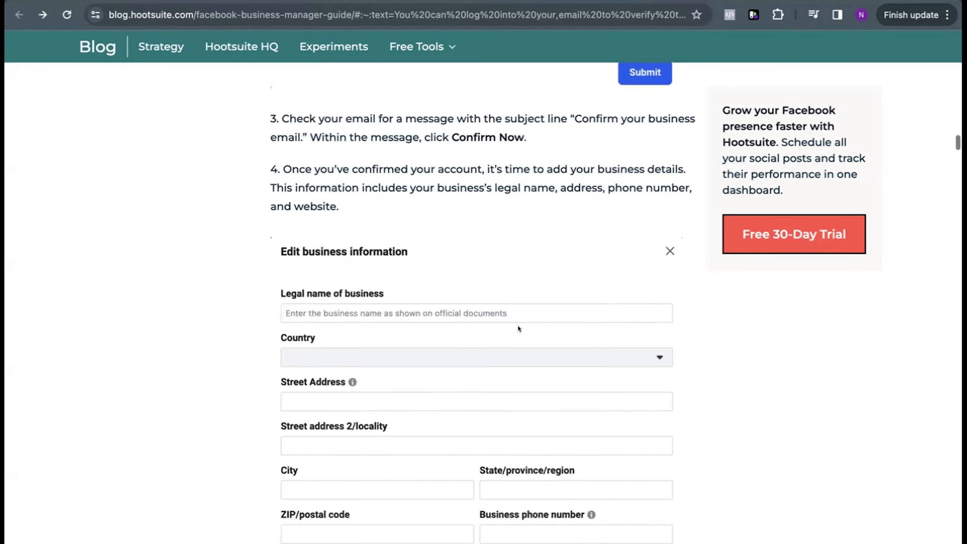
scroll(518, 329, "down", 3)
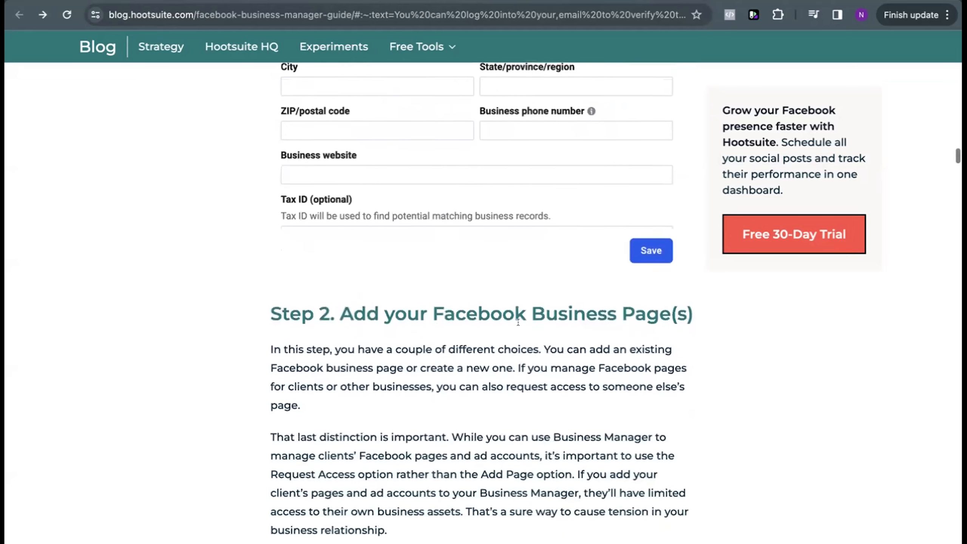
scroll(518, 328, "up", 3)
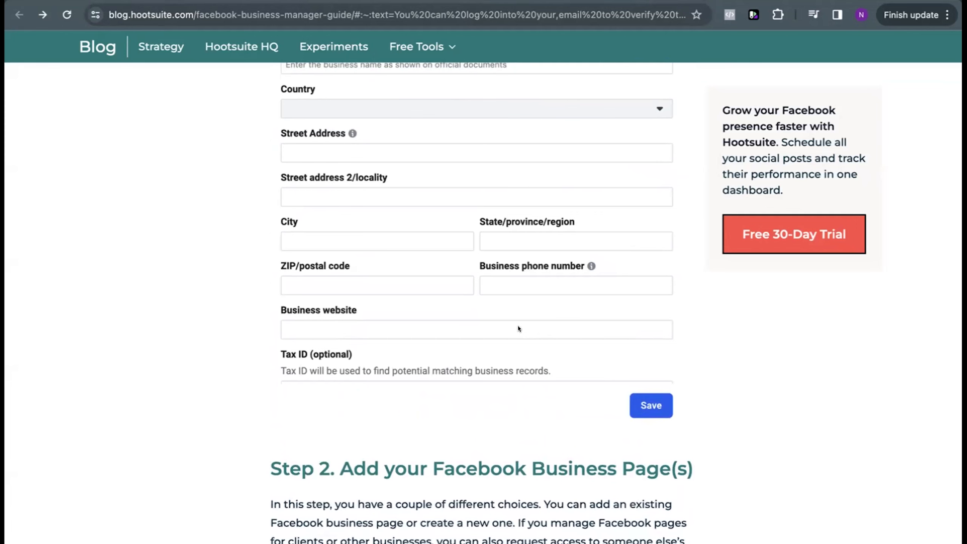
scroll(519, 328, "down", 2)
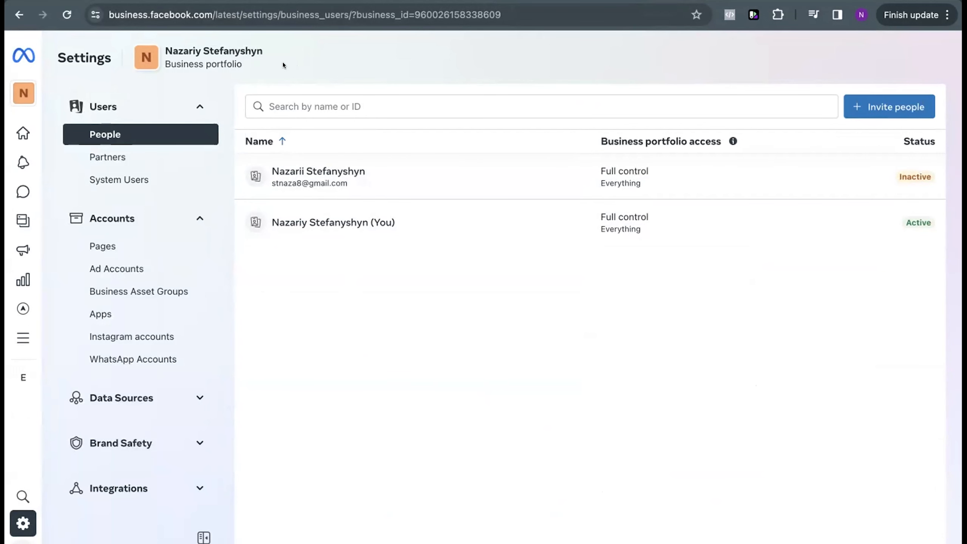
Step: In the Meta business portfolio settings, start a new Facebook Page named "Real Estate Property"
left_click(122, 246)
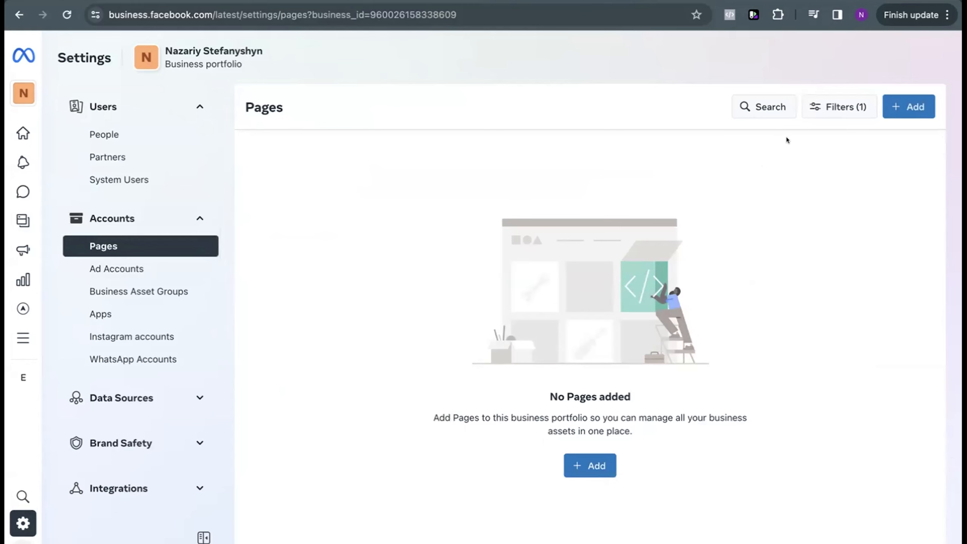
left_click(903, 105)
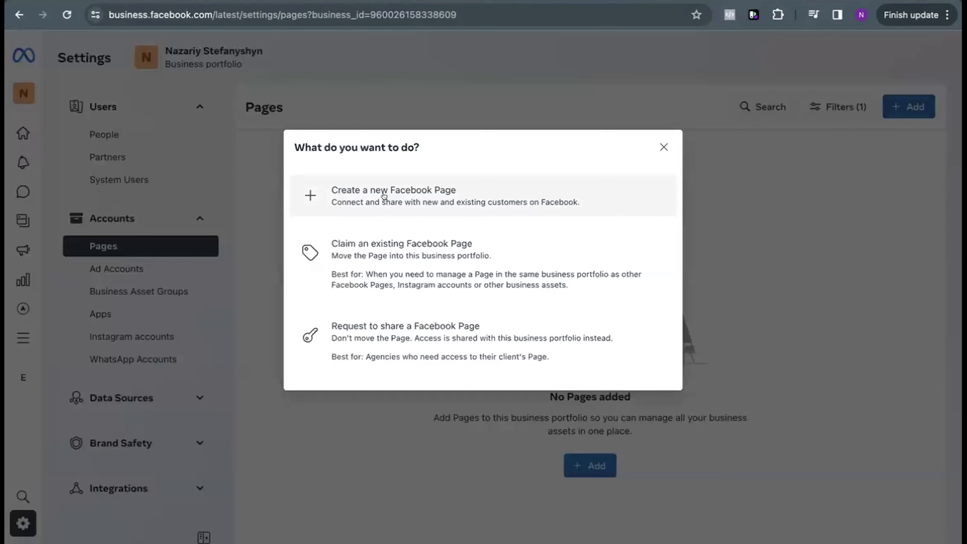
left_click(421, 201)
left_click(426, 200)
type("Real")
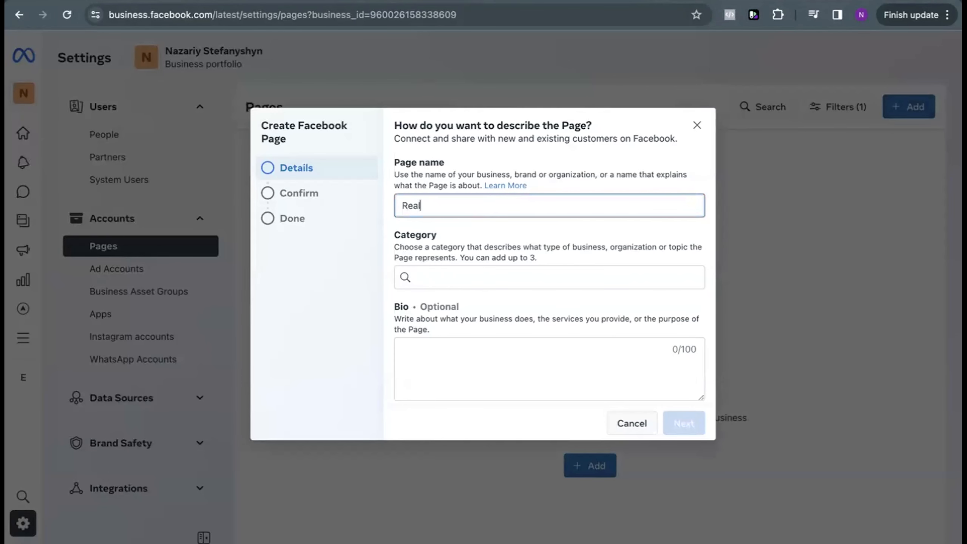
type(" Estate Property")
Step: Set the new Page's category to Real Estate and its bio to "We sell properties."
left_click(437, 267)
type("re")
left_click(445, 350)
left_click(445, 350)
type("We sell ")
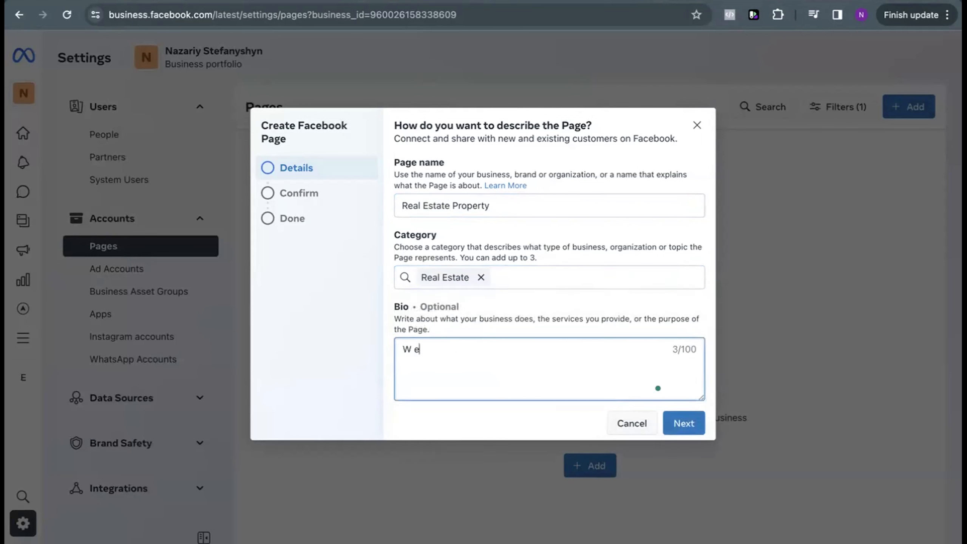
type("properties.")
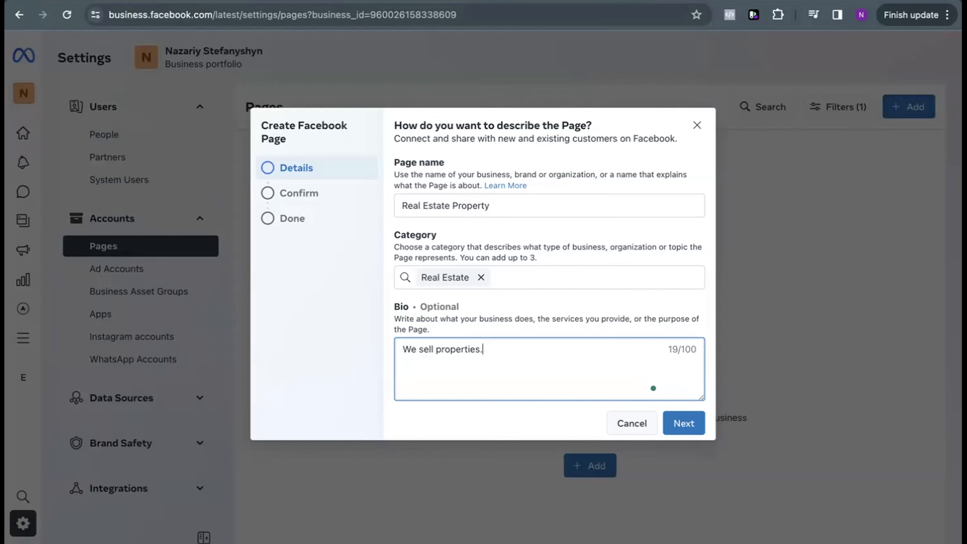
Step: Agree to the Meta terms and policies, create the Page and finish the setup
left_click(674, 417)
left_click(401, 338)
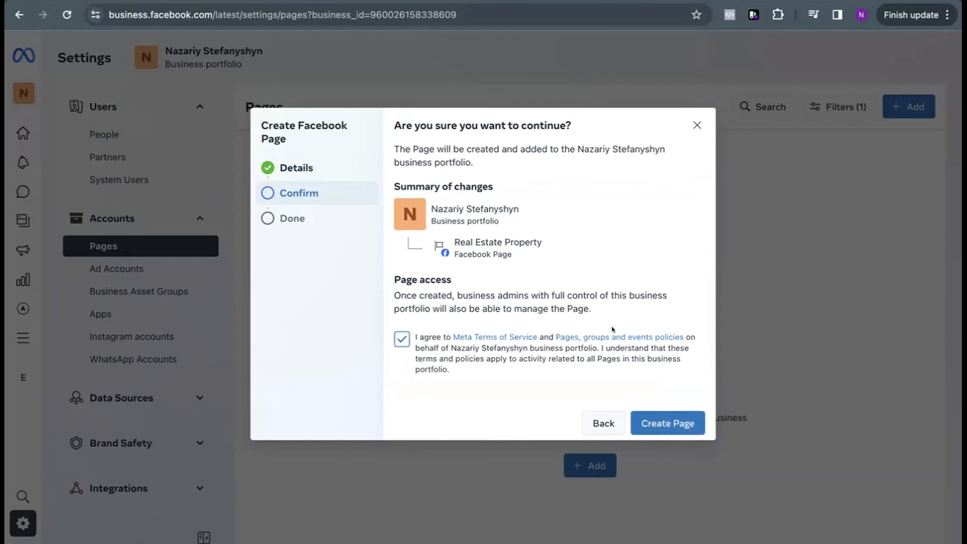
left_click(665, 420)
left_click_drag(394, 138, 519, 181)
left_click(555, 216)
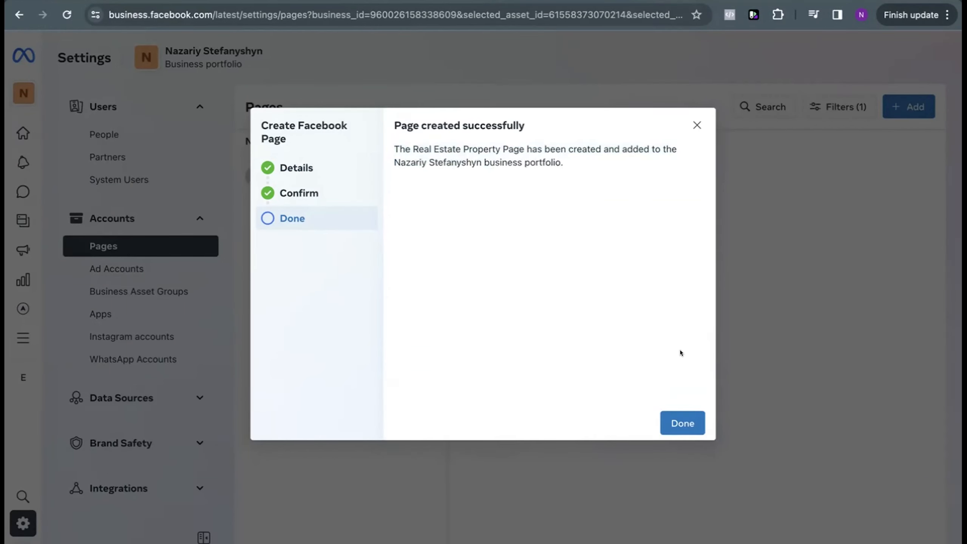
left_click(683, 421)
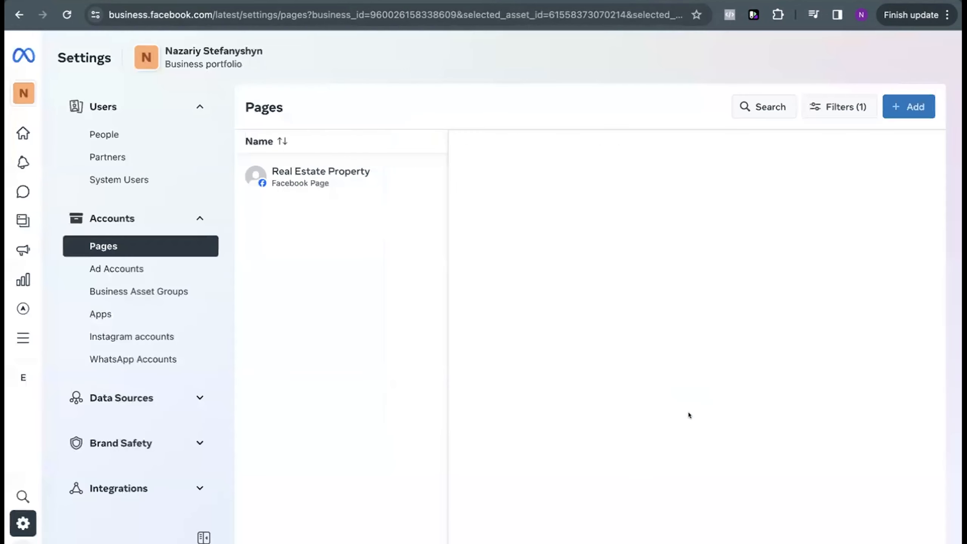
Step: View the Real Estate Property Page on Facebook and start using it with the default notification and marketing email settings
left_click(362, 192)
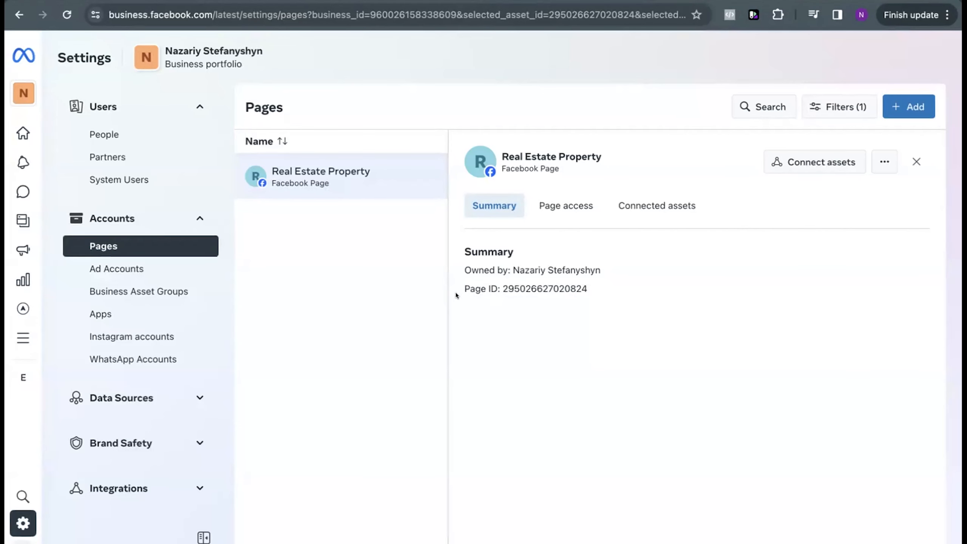
left_click(885, 161)
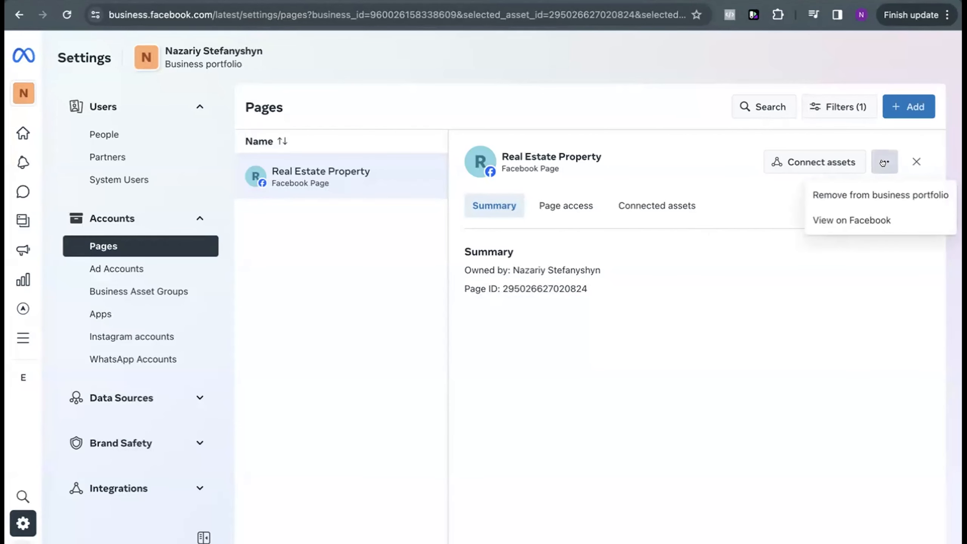
left_click(862, 221)
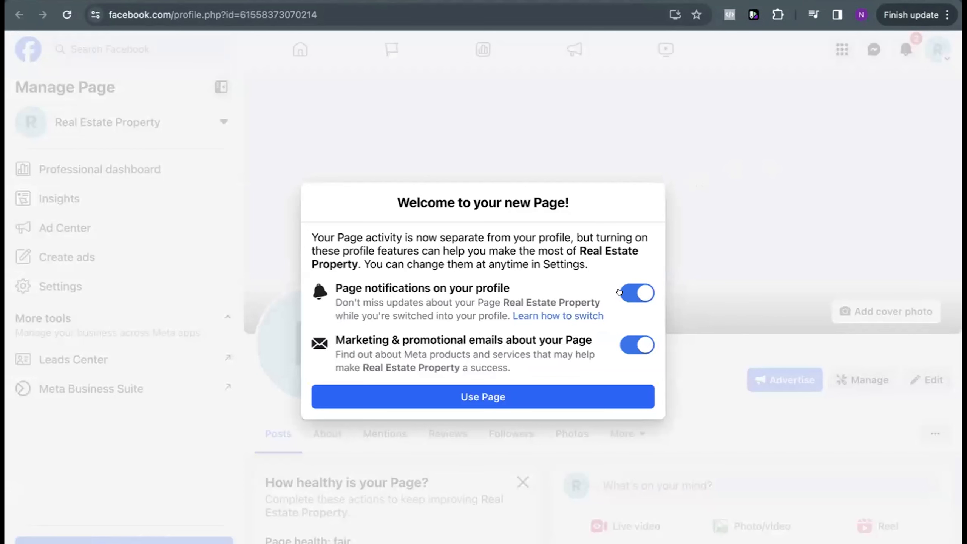
left_click(542, 390)
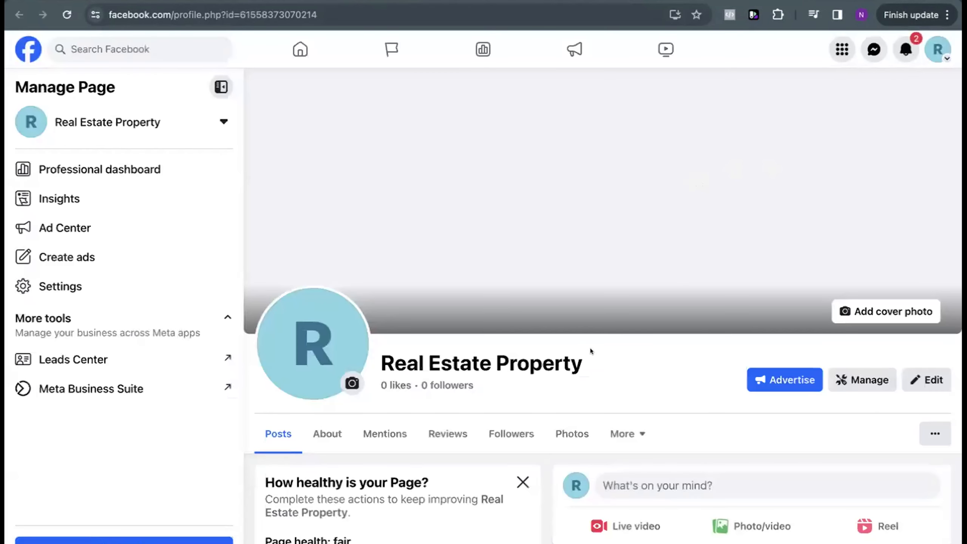
scroll(590, 348, "down", 1)
scroll(693, 277, "down", 3)
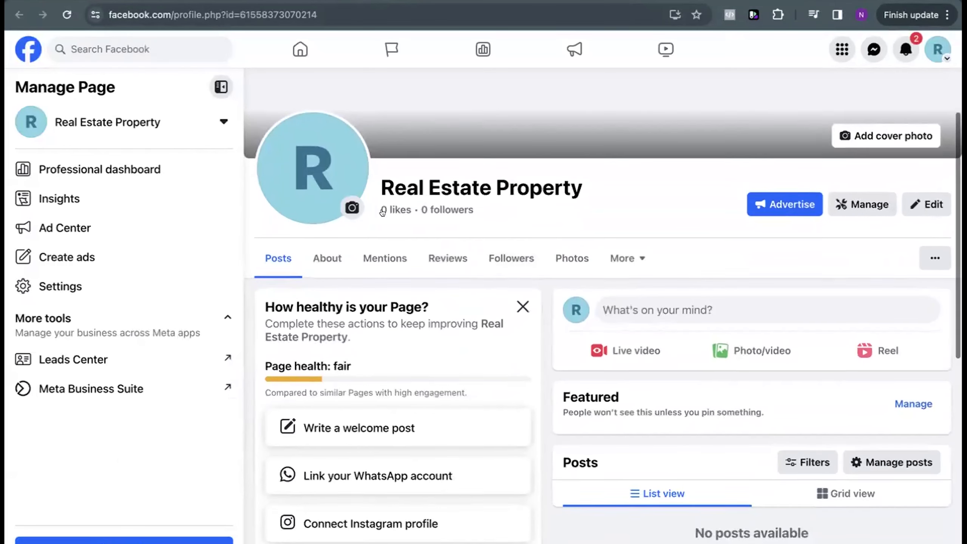
scroll(383, 212, "up", 3)
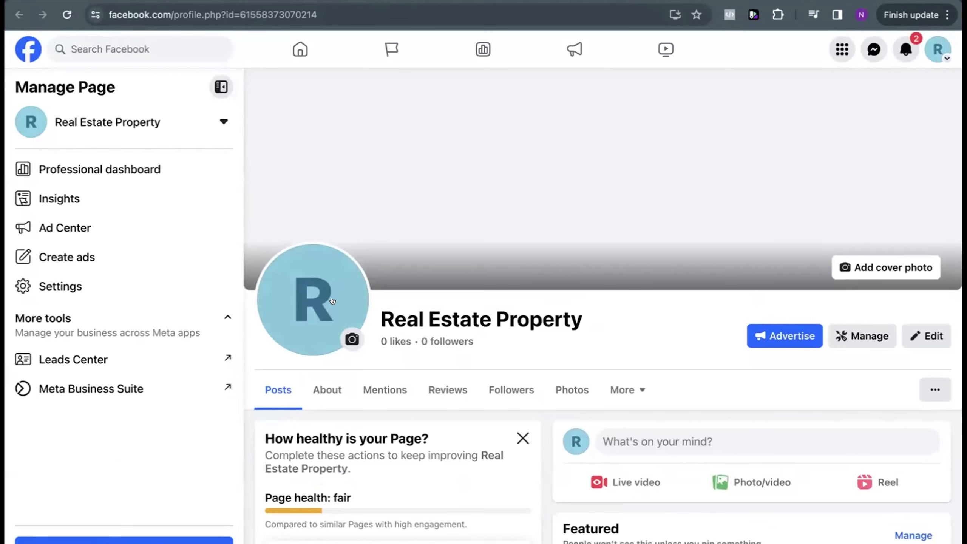
left_click(351, 338)
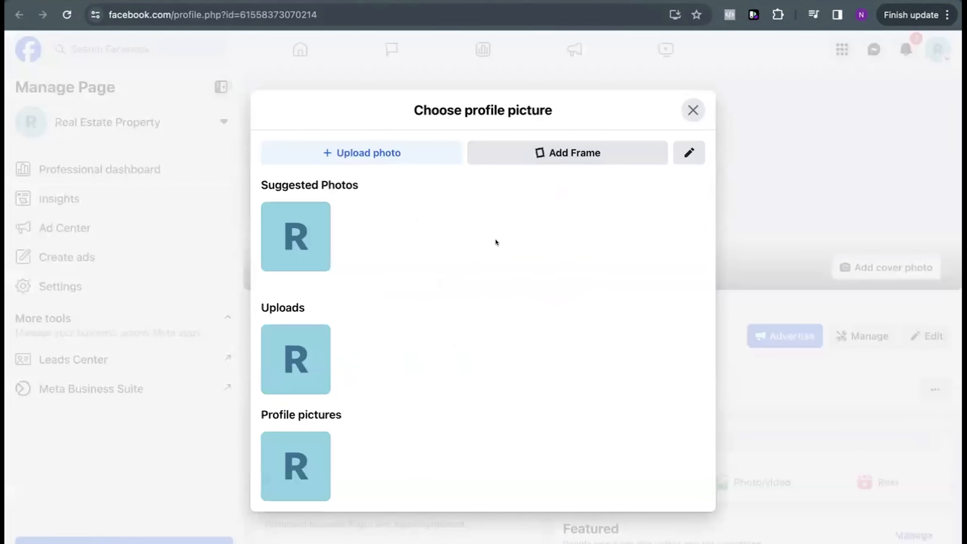
left_click(355, 152)
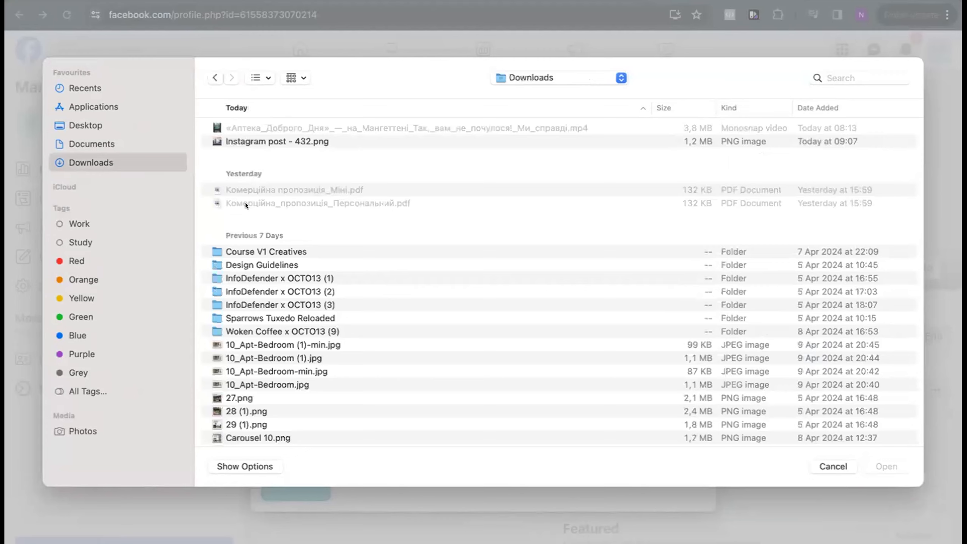
left_click(830, 466)
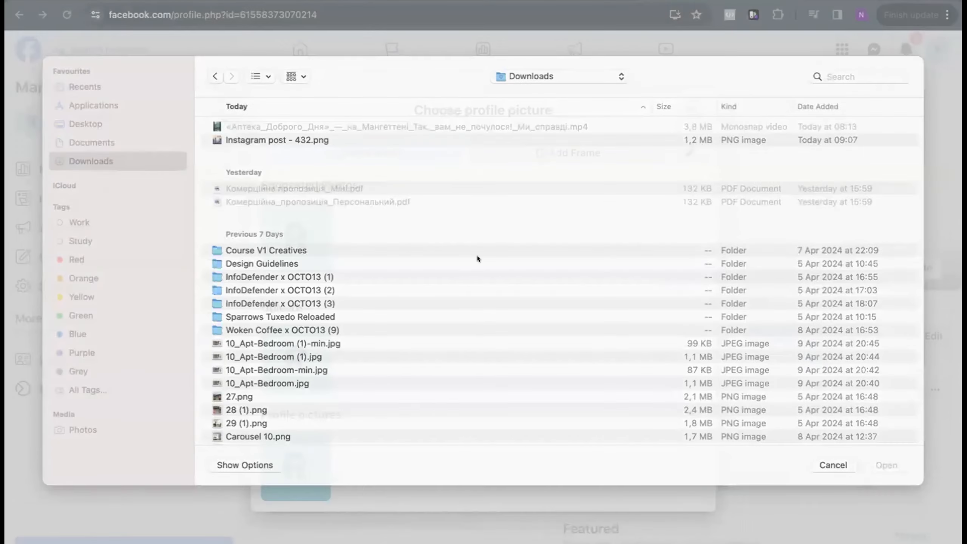
left_click(693, 110)
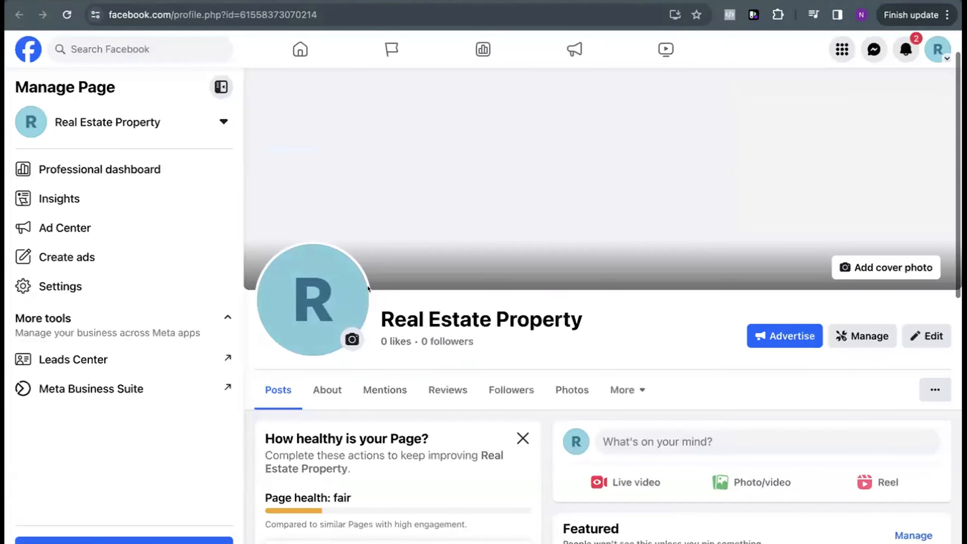
left_click(334, 323)
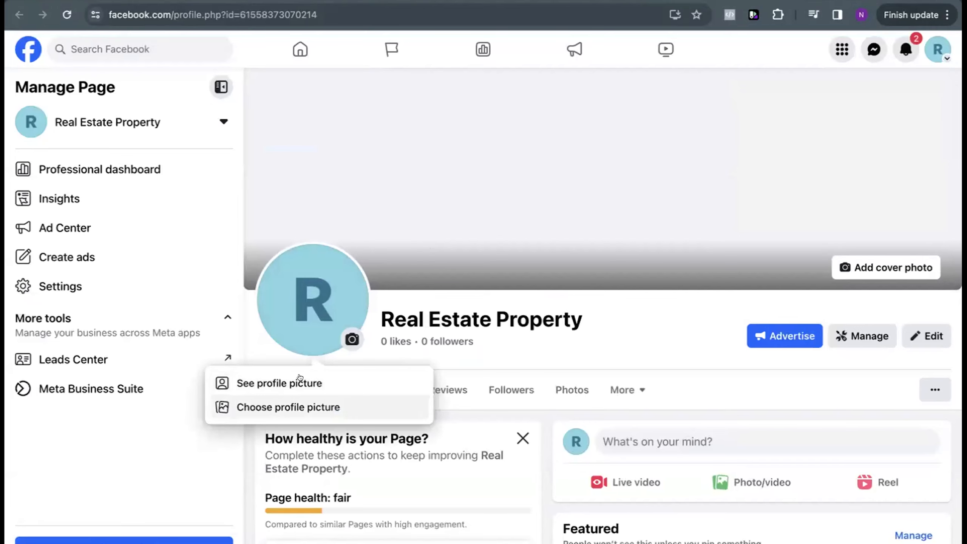
left_click(280, 406)
left_click(293, 151)
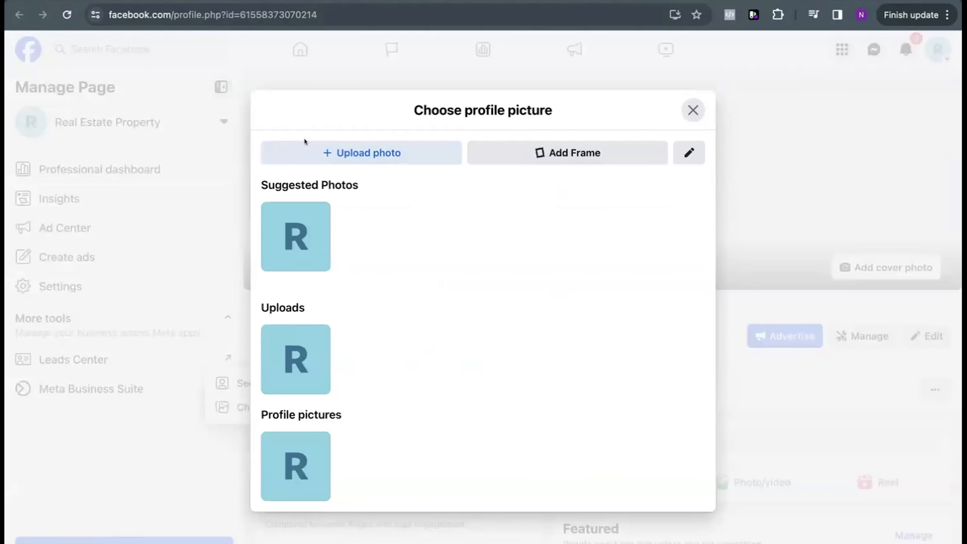
left_click(117, 157)
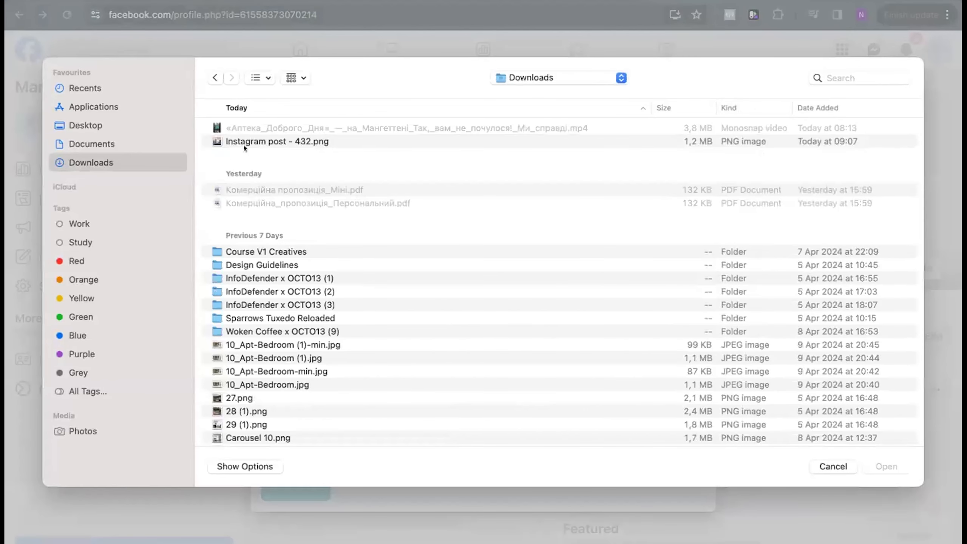
left_click(244, 141)
left_click(870, 463)
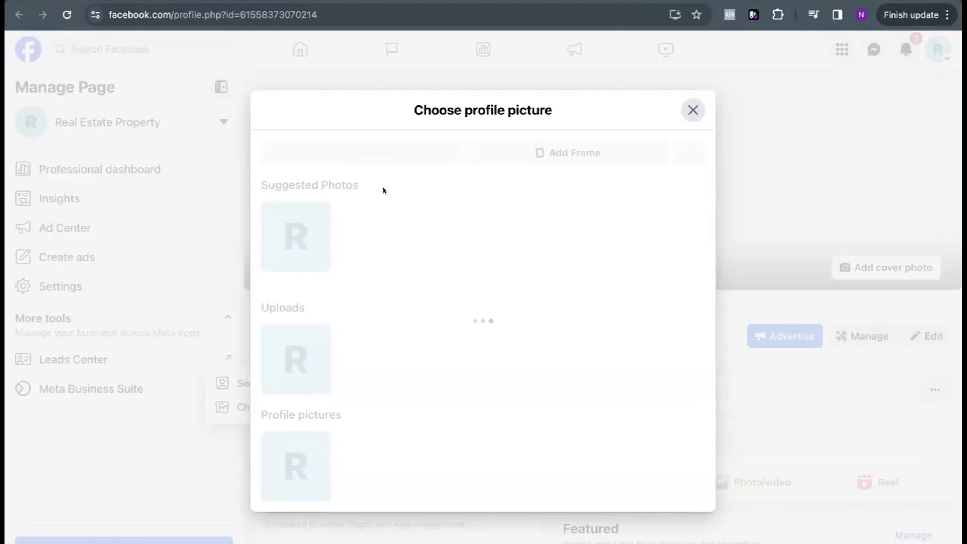
scroll(384, 191, "down", 2)
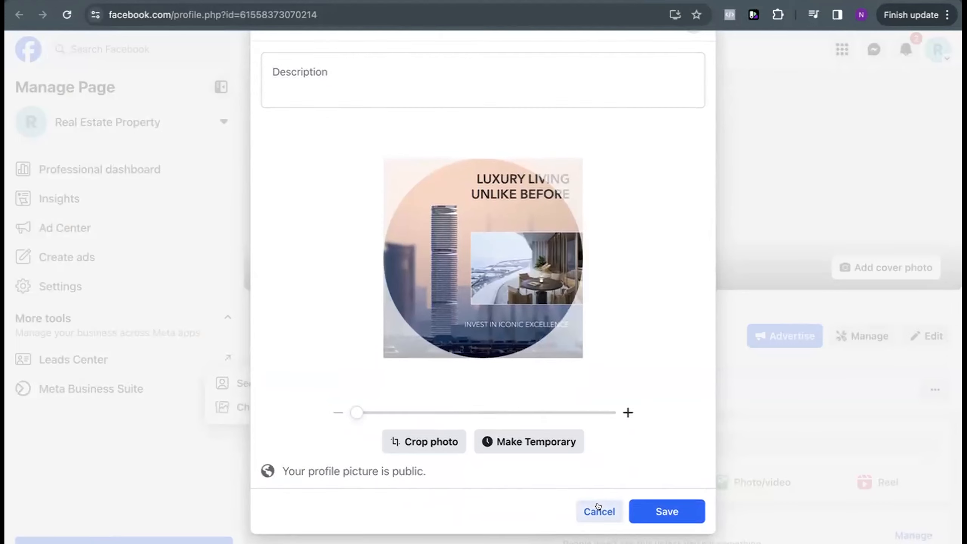
left_click(599, 508)
left_click(617, 336)
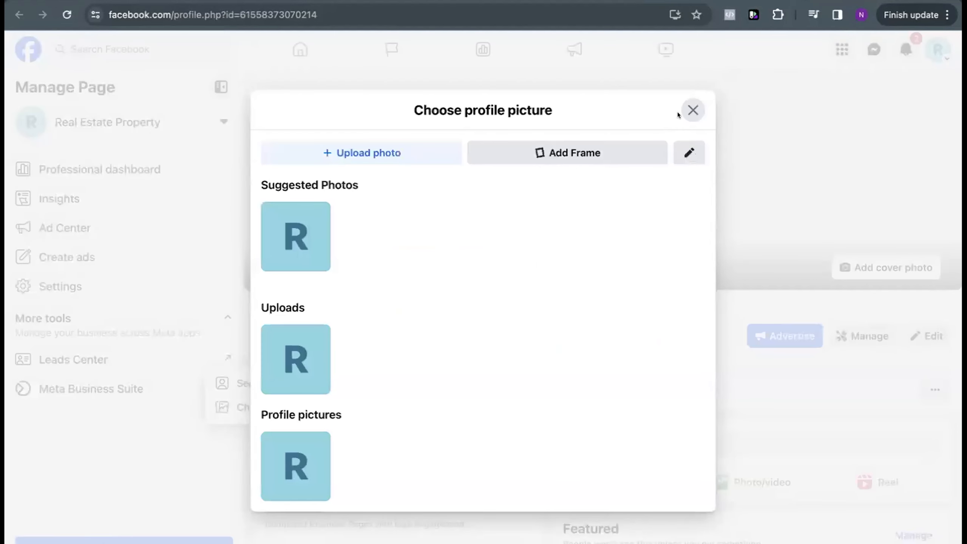
left_click(692, 109)
left_click(778, 186)
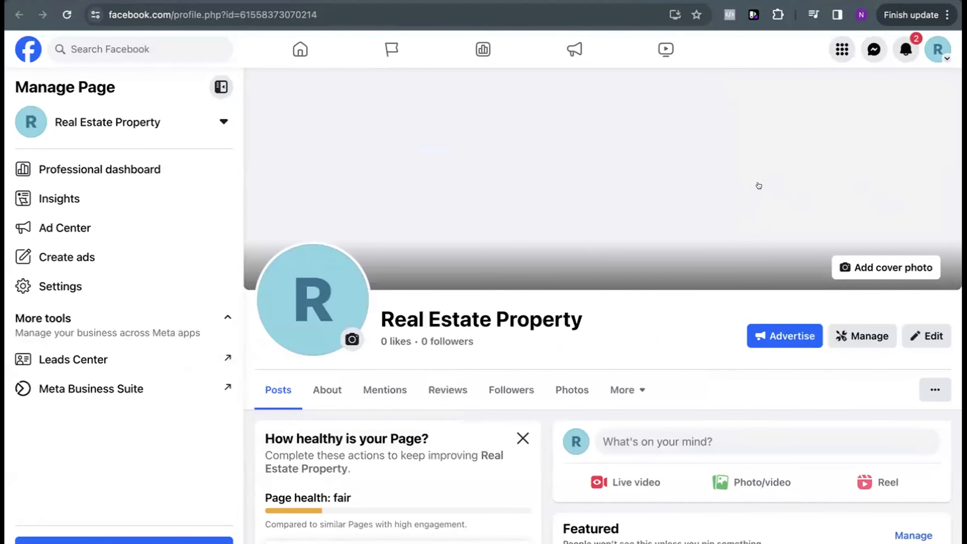
scroll(759, 186, "up", 1)
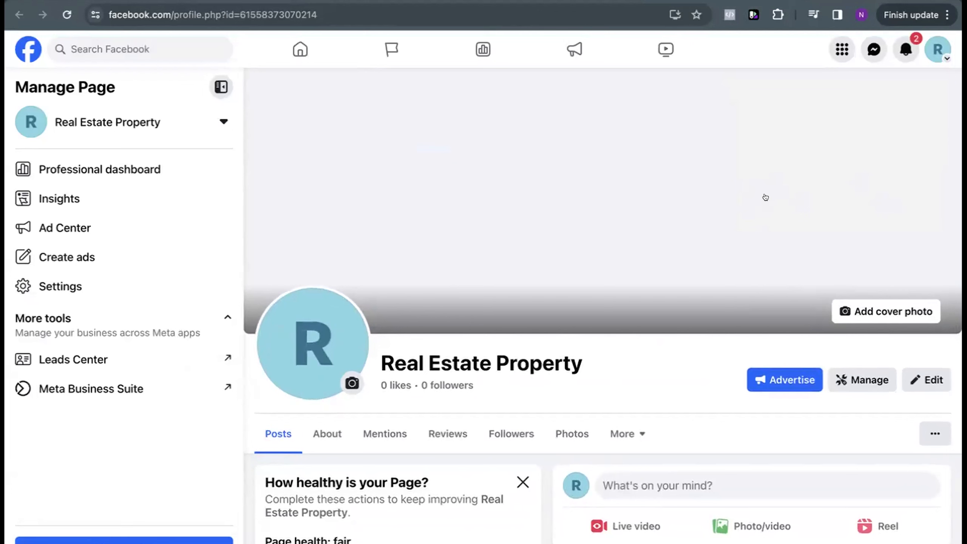
left_click(873, 310)
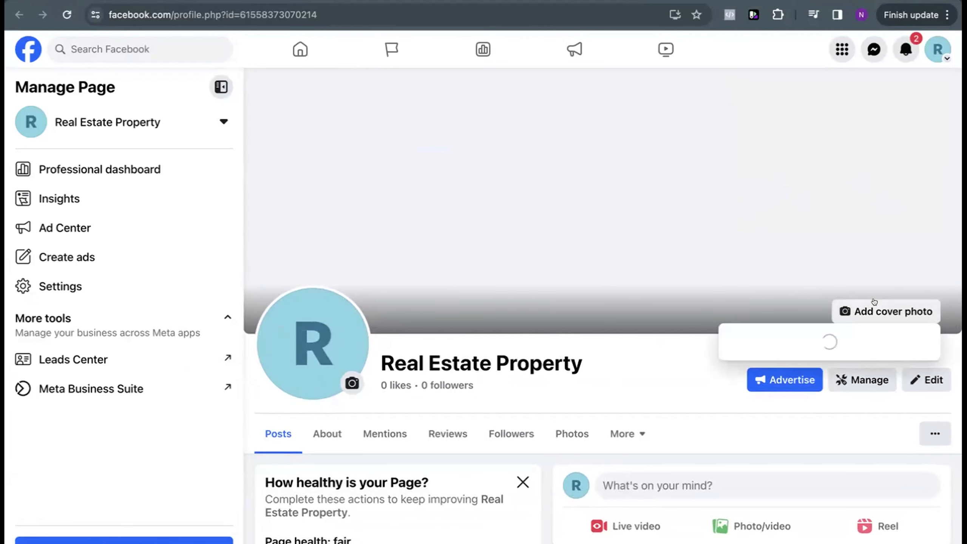
left_click(618, 361)
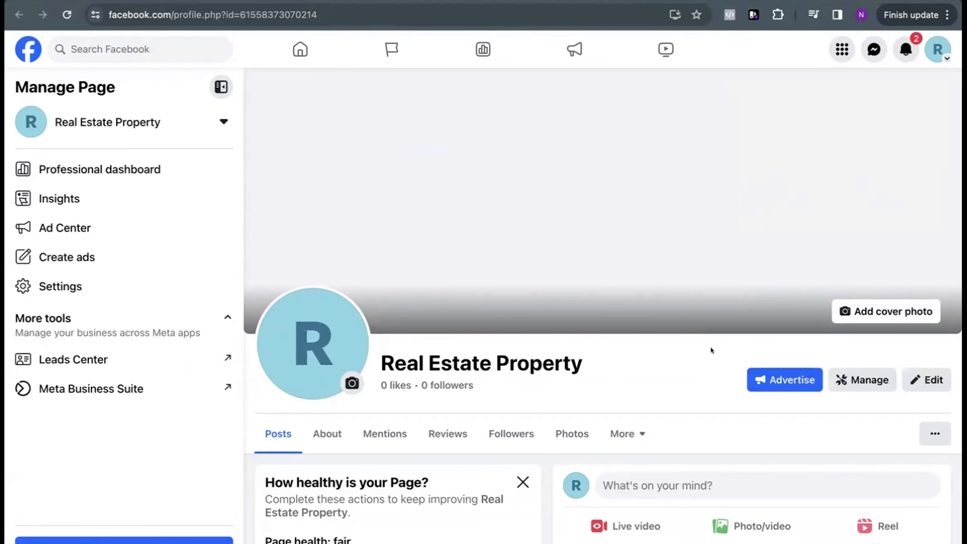
Step: Examine the Page's health section with its suggested actions, plus the featured and posts areas
scroll(712, 345, "down", 2)
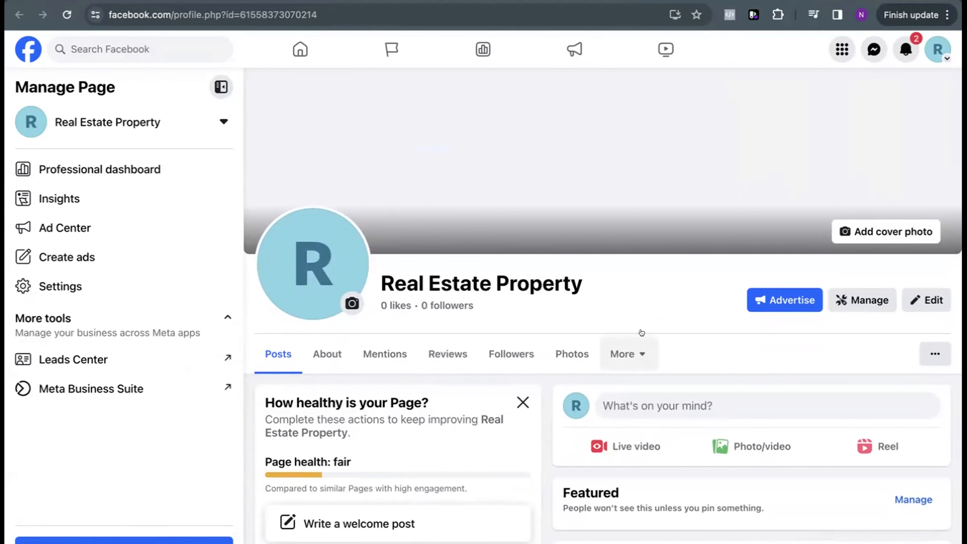
scroll(641, 333, "down", 5)
scroll(613, 297, "up", 1)
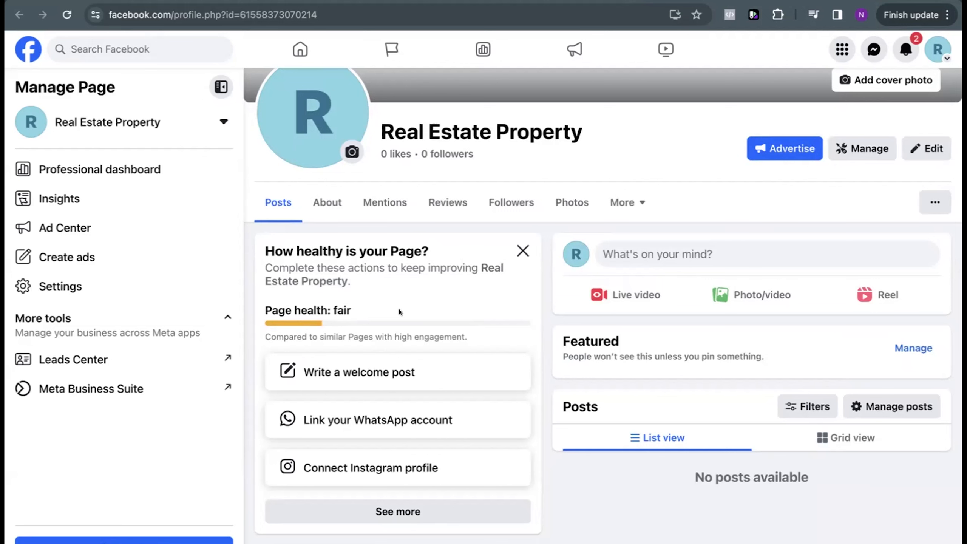
scroll(399, 311, "down", 1)
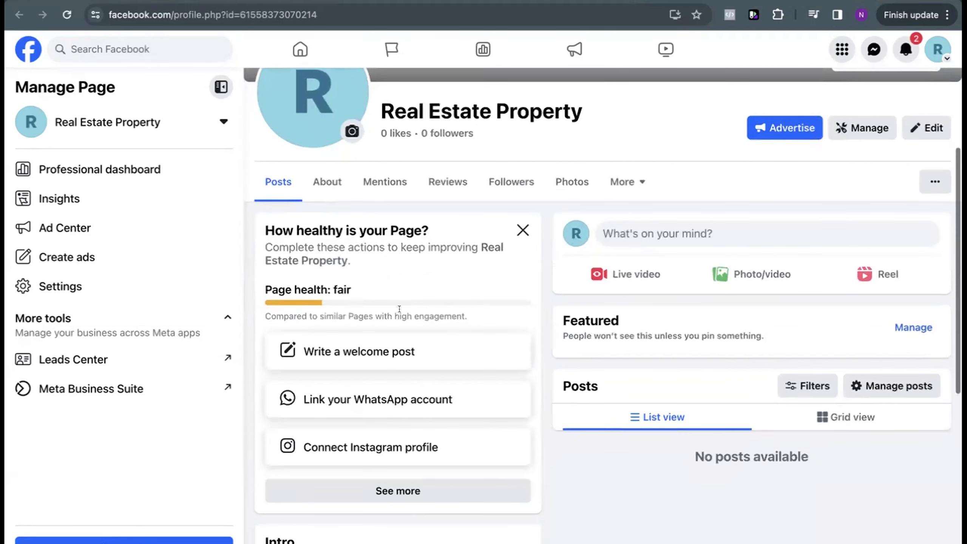
left_click_drag(275, 230, 362, 231)
left_click(363, 275)
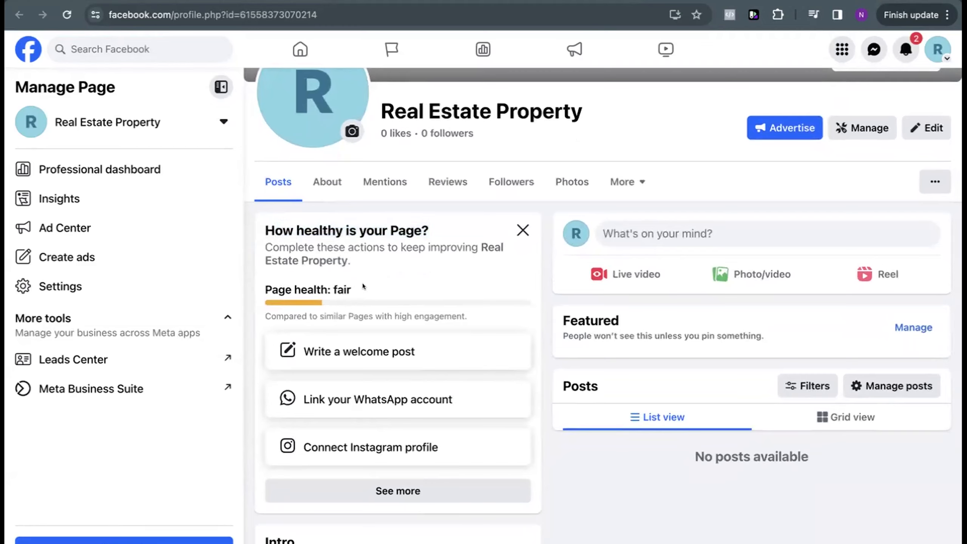
scroll(363, 282, "down", 1)
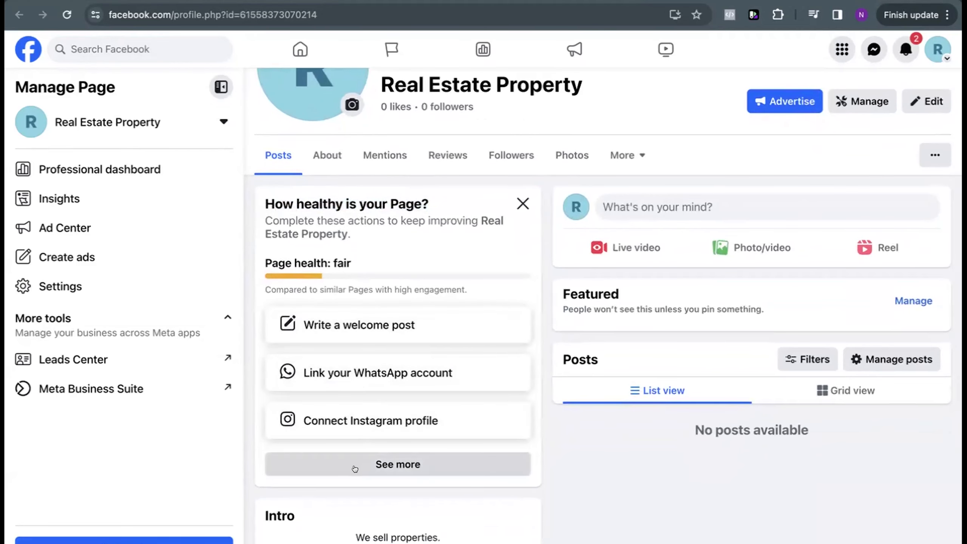
Step: Show the full Page setup checklist and examine its identity, info and preferences, and introduction tasks
left_click(382, 461)
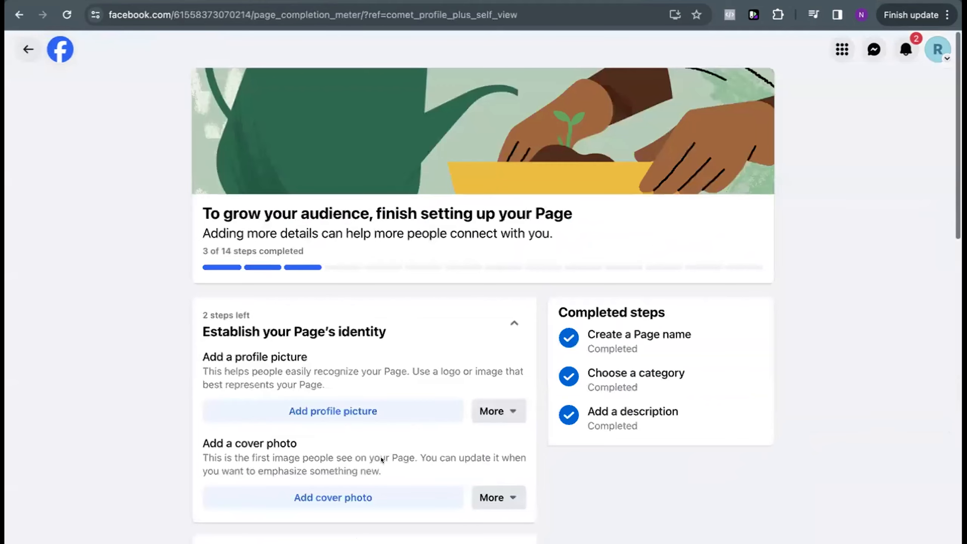
scroll(391, 312, "down", 3)
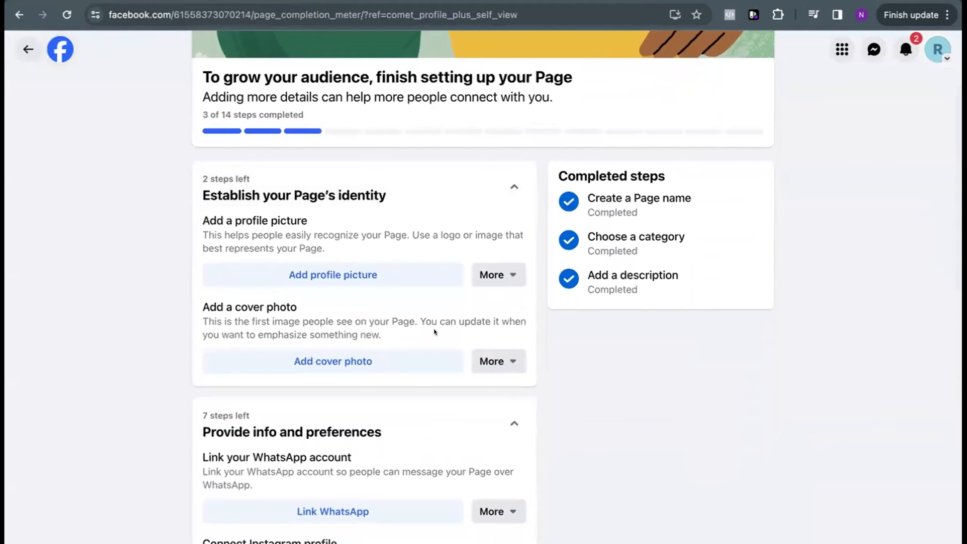
scroll(434, 327, "down", 2)
scroll(435, 331, "down", 9)
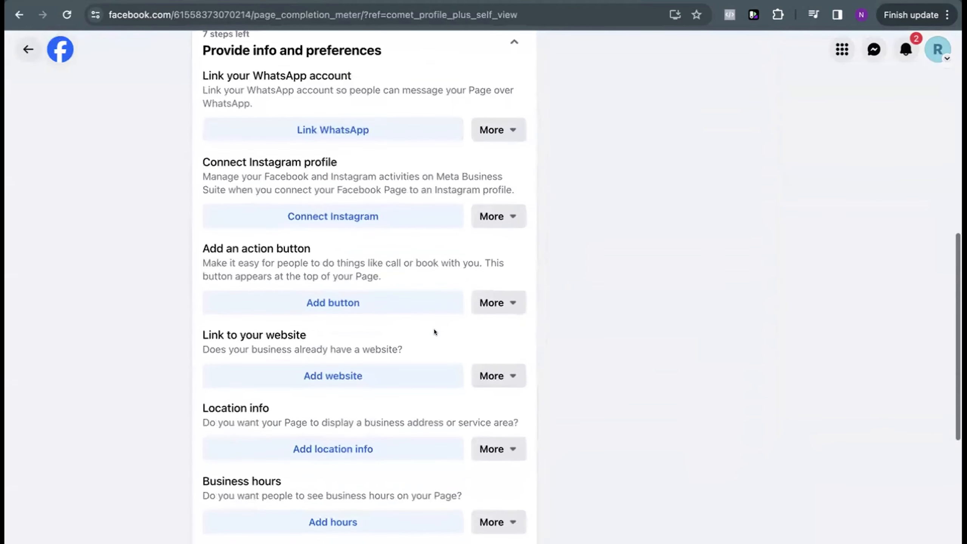
scroll(433, 331, "down", 5)
scroll(435, 332, "down", 4)
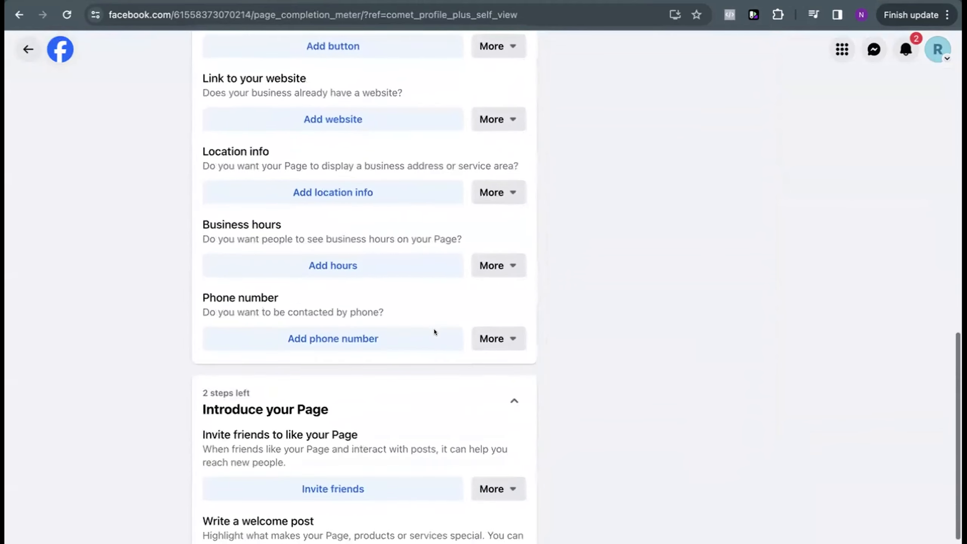
scroll(435, 331, "up", 4)
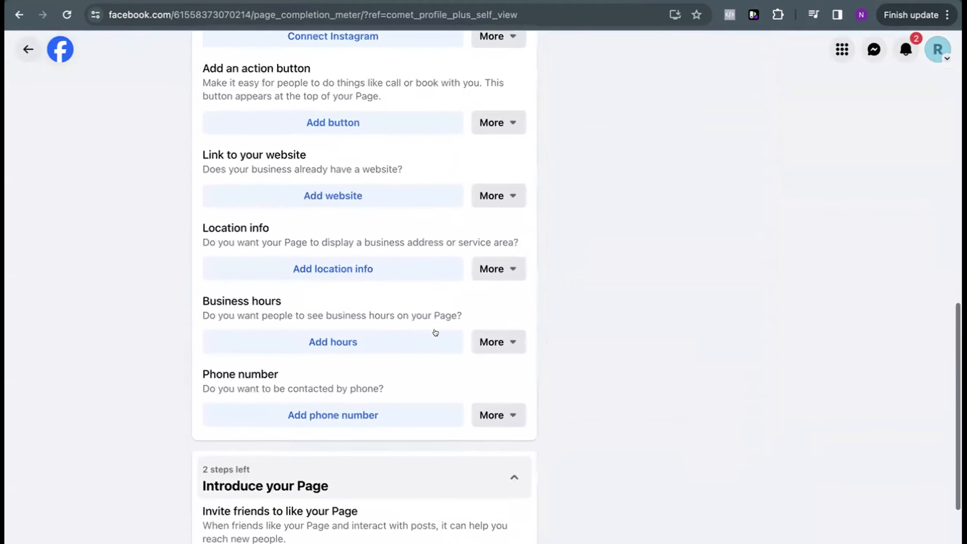
left_click(492, 270)
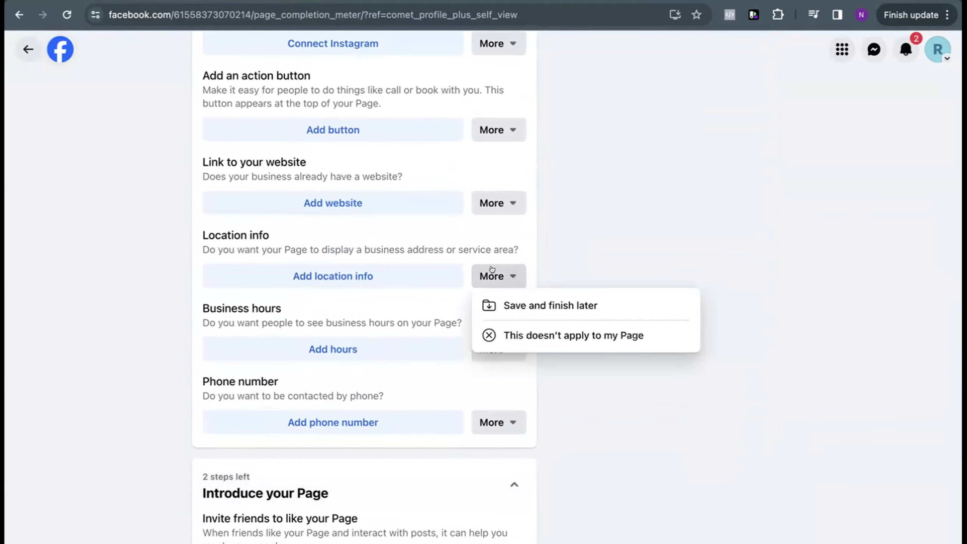
scroll(488, 244, "up", 7)
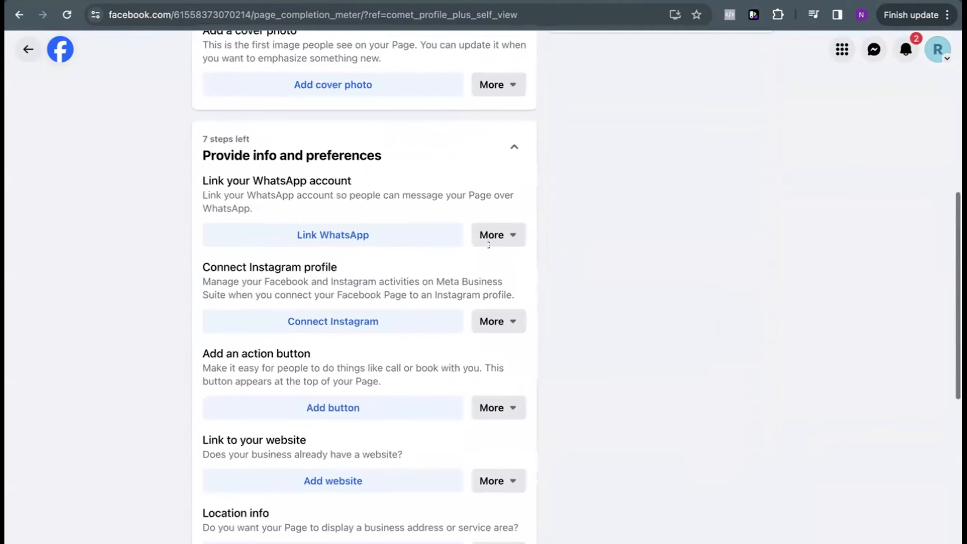
left_click(495, 321)
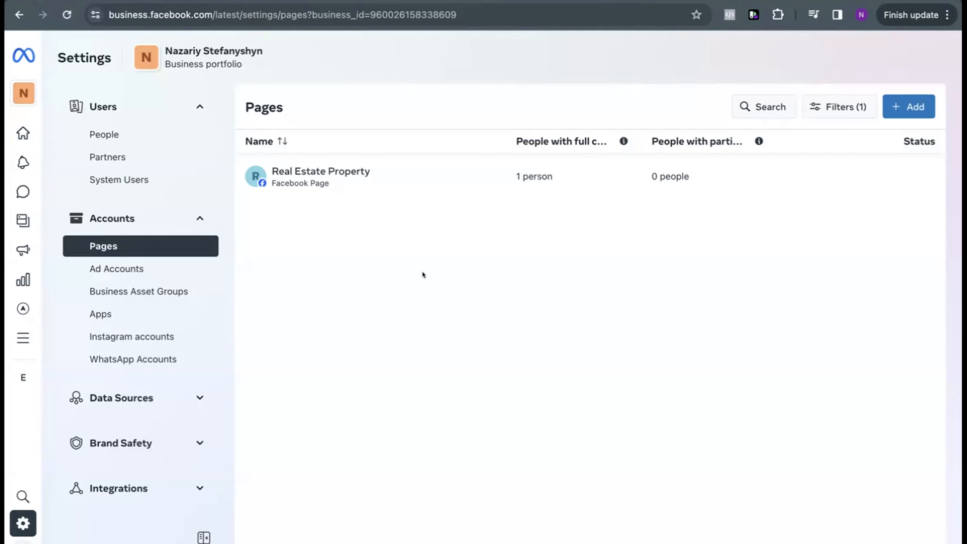
Step: Start creating a new ad account in the business portfolio and name it Property 1
left_click(135, 269)
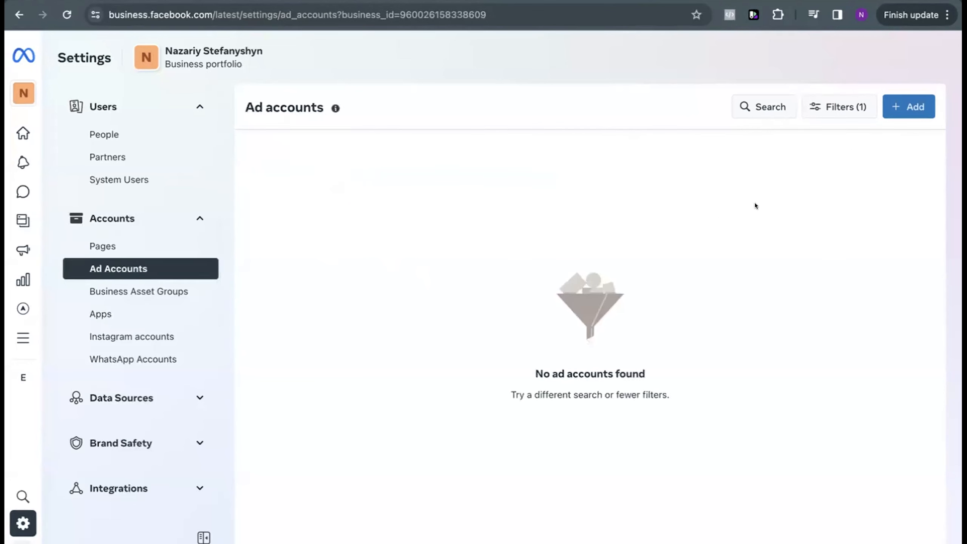
left_click(909, 106)
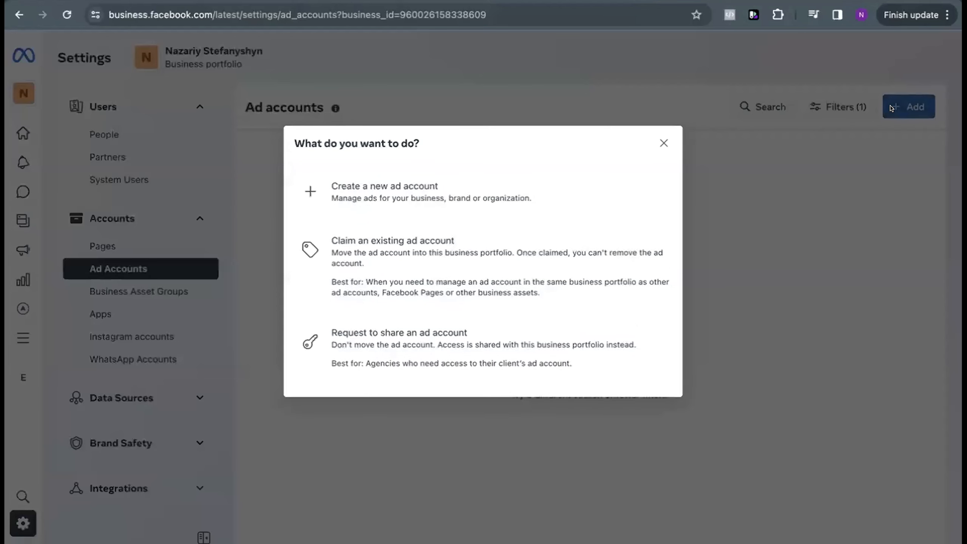
left_click(416, 194)
left_click(431, 182)
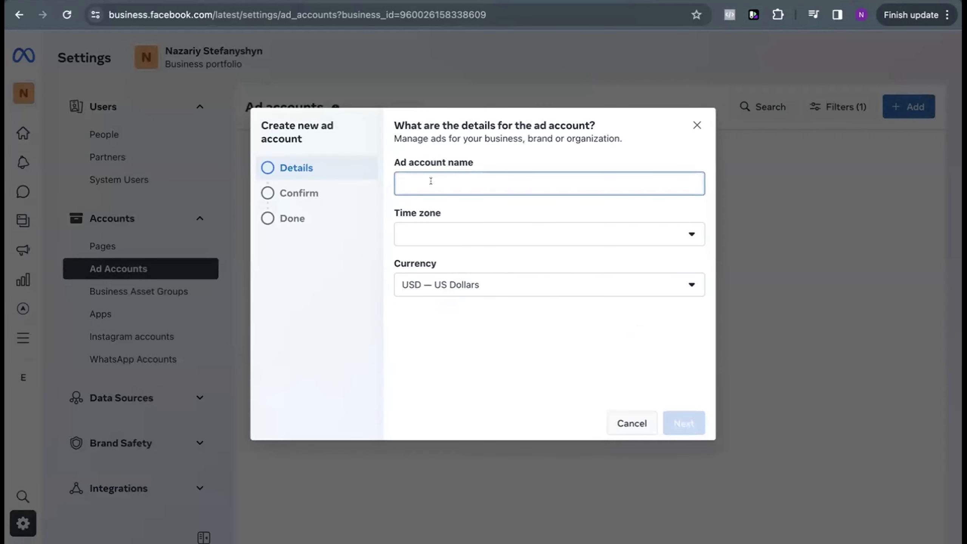
type("Property 1")
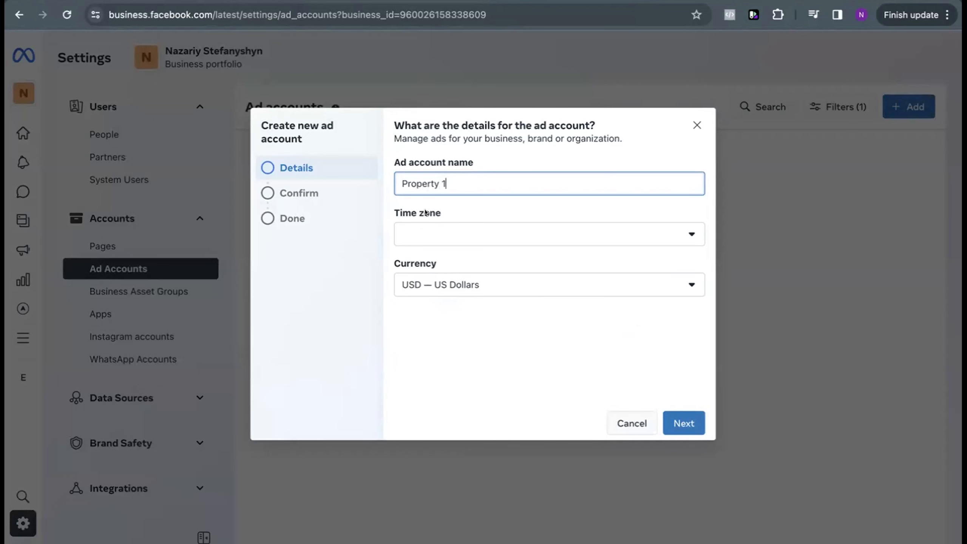
Step: Set the new ad account's time zone to (GMT+04:00) Asia/Dubai
left_click(417, 230)
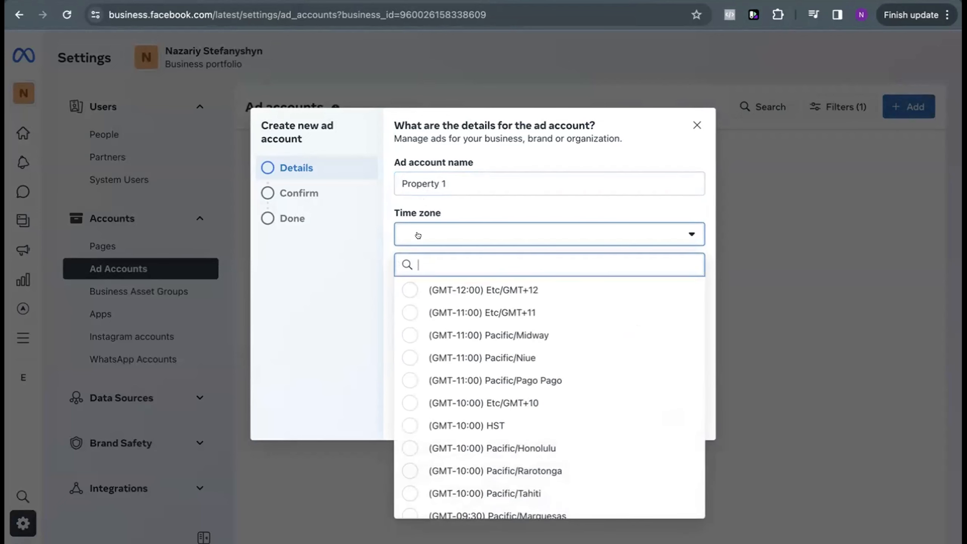
type("un")
key("BackSpace")
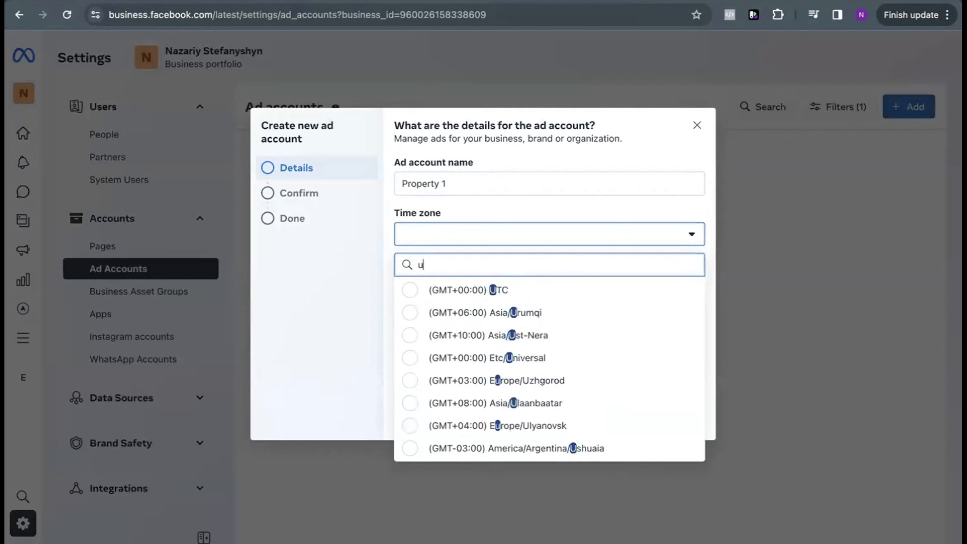
key("BackSpace")
type("+4")
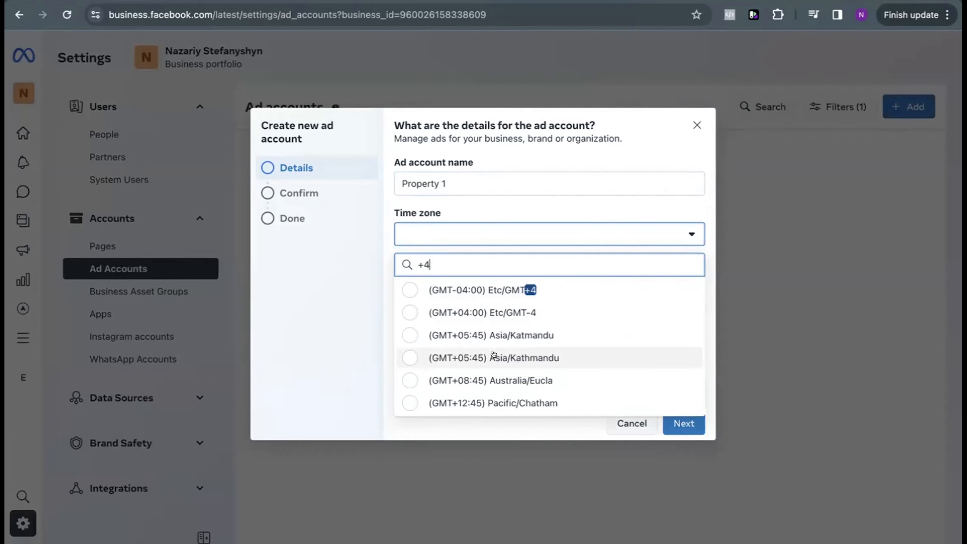
key("BackSpace")
key("BackSpace")
type("dubai")
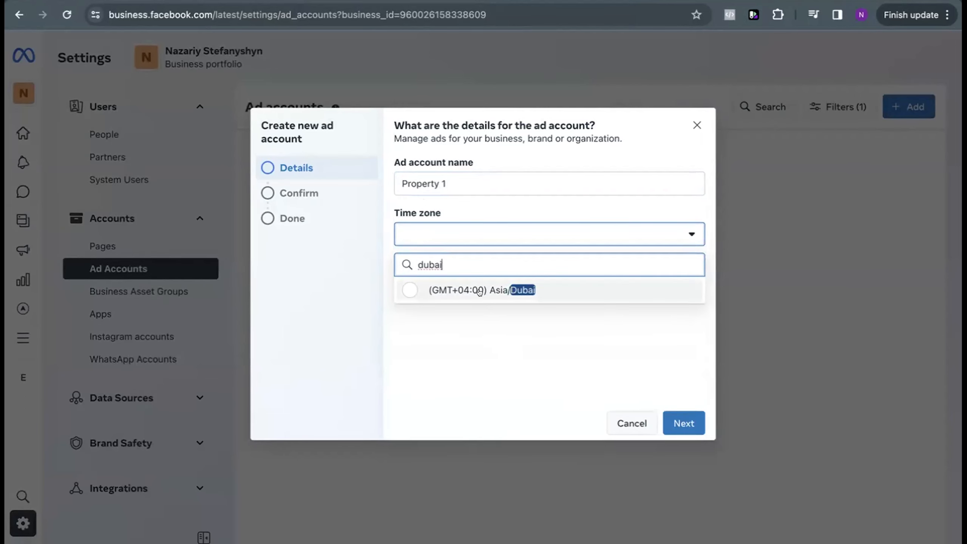
left_click(479, 291)
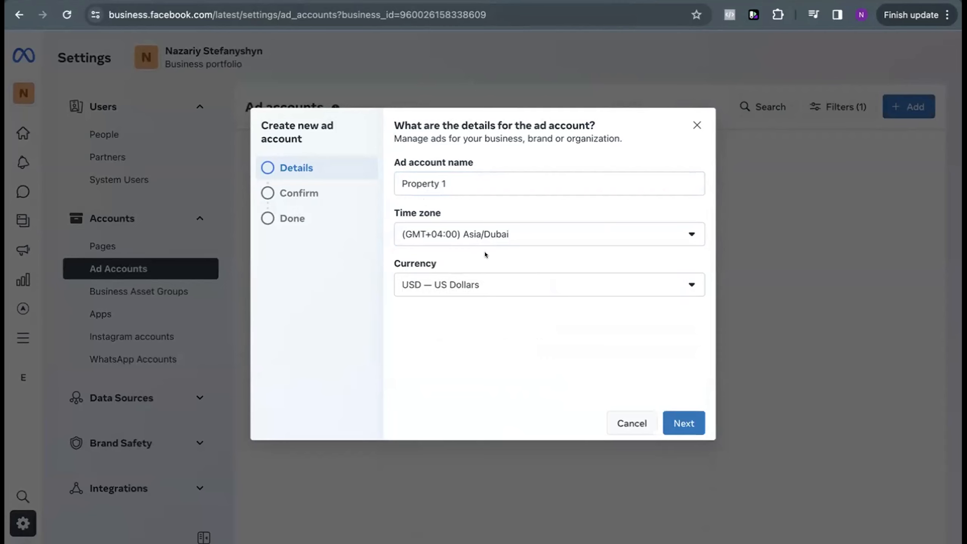
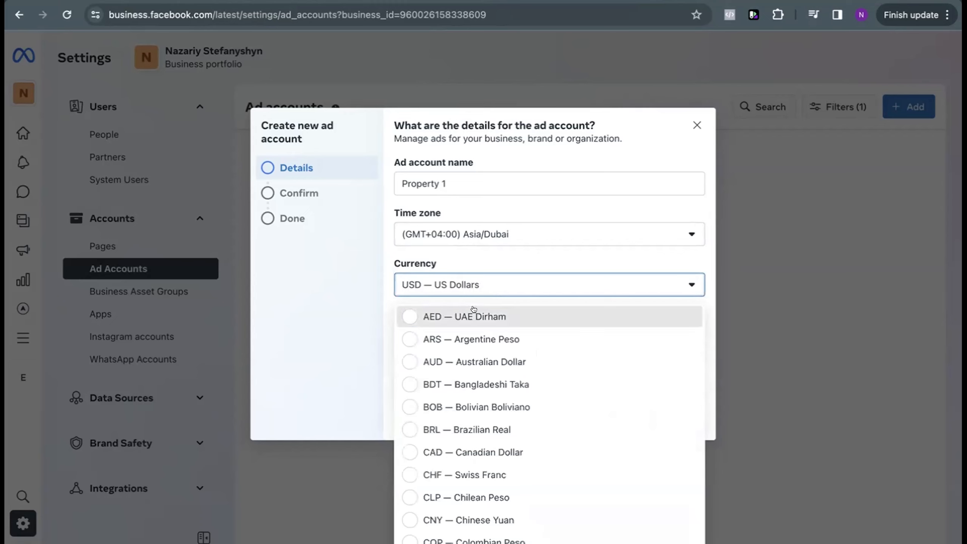
Step: Set the ad account's currency to USD — US Dollars, and create the account with the terms and advertising policies accepted
left_click(484, 290)
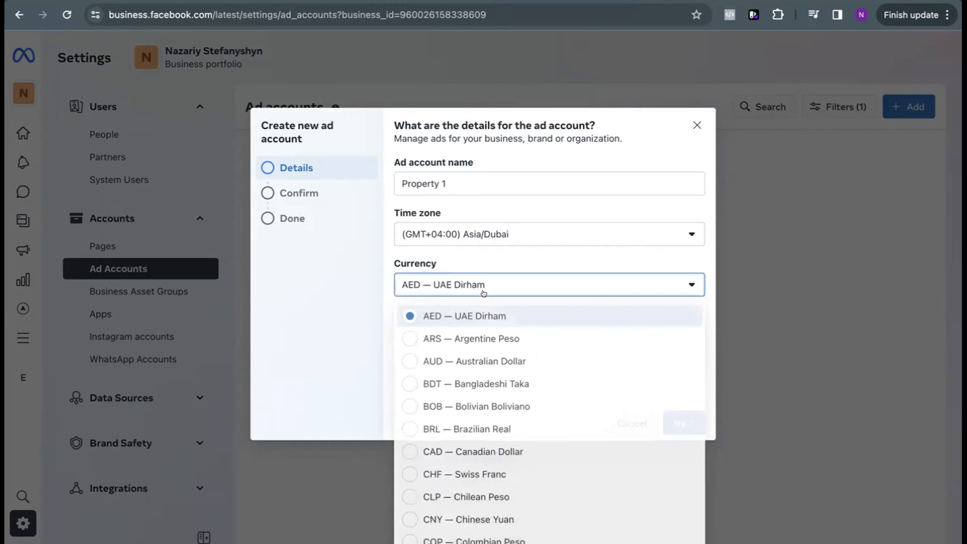
key("u")
key("Return")
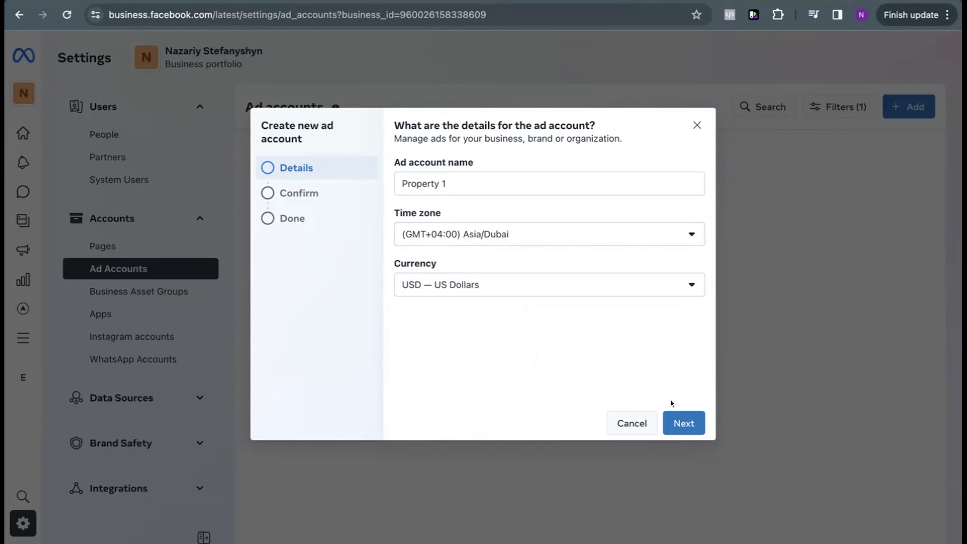
left_click(681, 425)
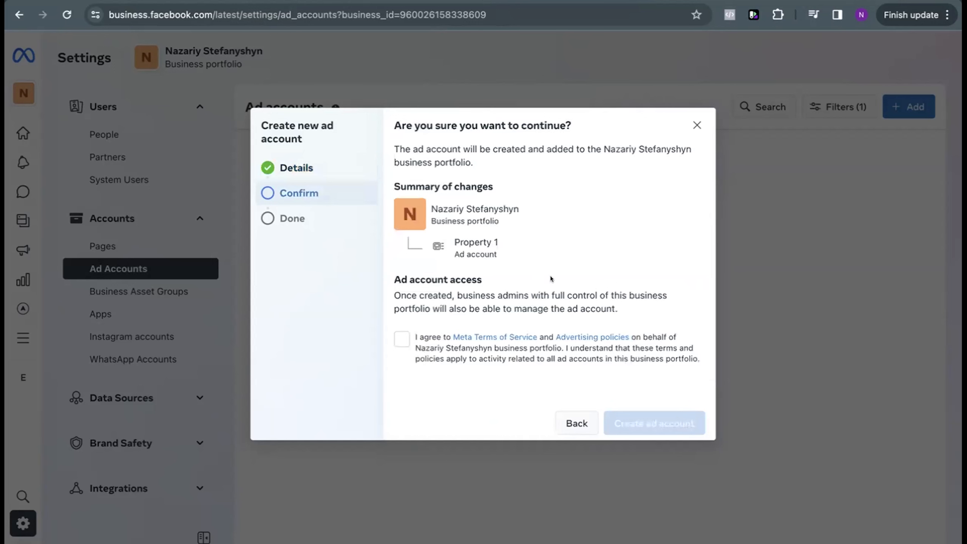
left_click(398, 333)
left_click(654, 419)
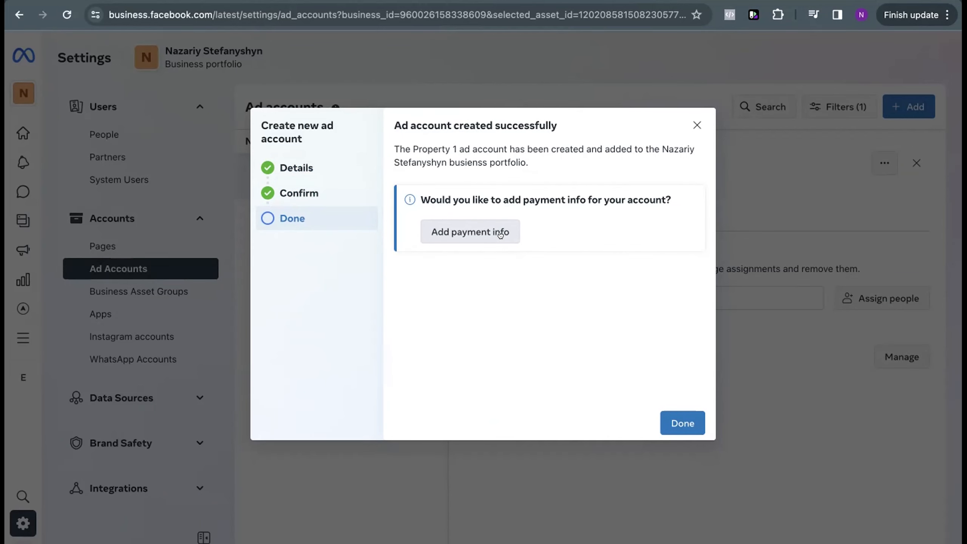
Step: Start adding payment information and set the business country to United Arab Emirates, keeping US Dollars and (GMT+04:00) Asia/Dubai
left_click(500, 233)
left_click(450, 268)
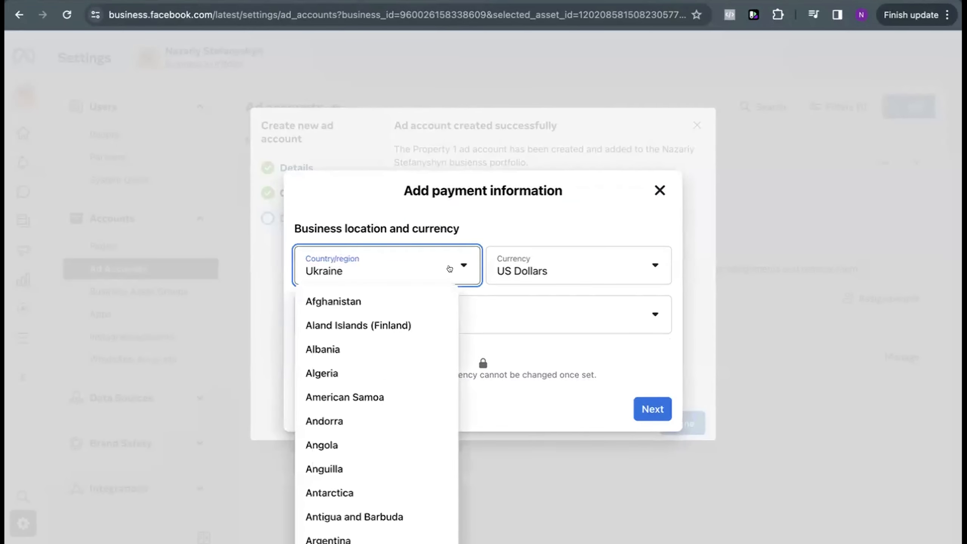
scroll(406, 350, "down", 20)
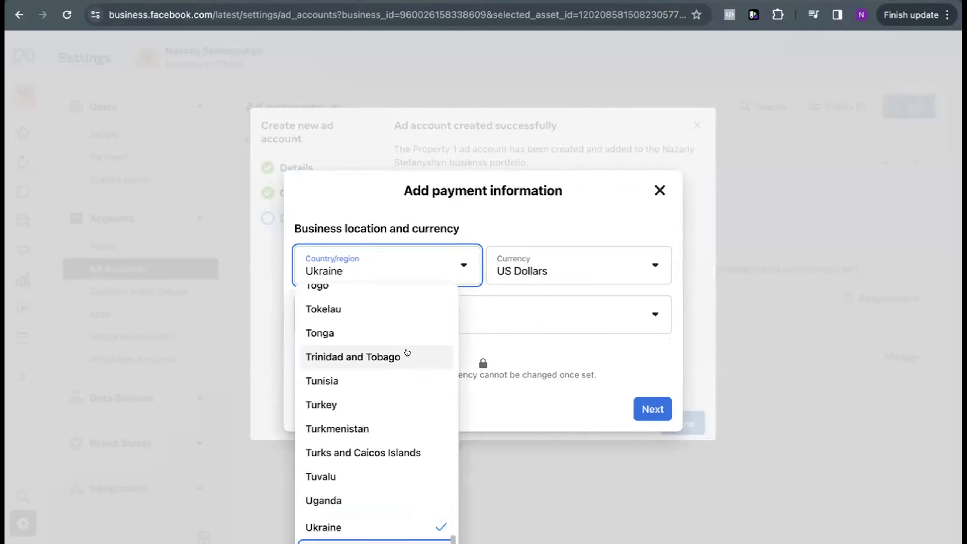
scroll(407, 353, "down", 1)
left_click(327, 525)
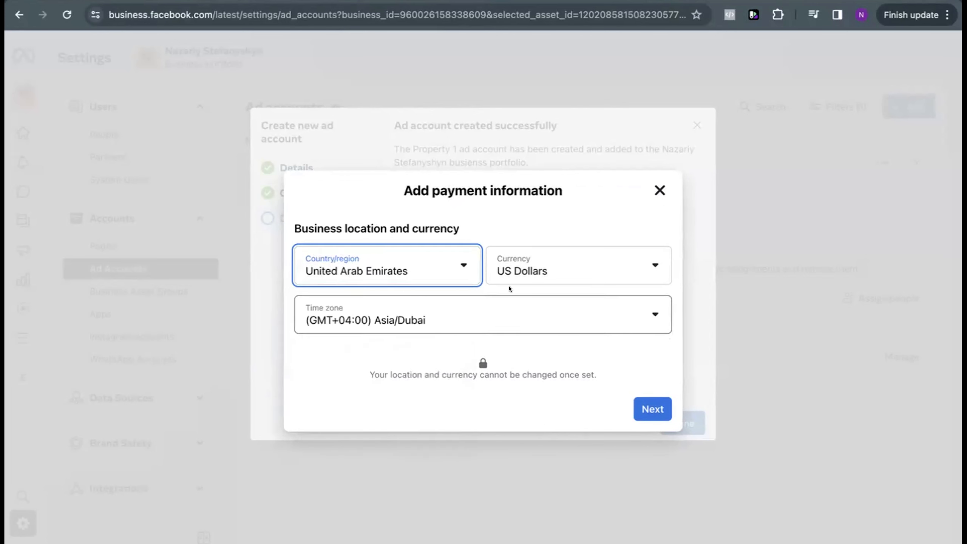
left_click(523, 275)
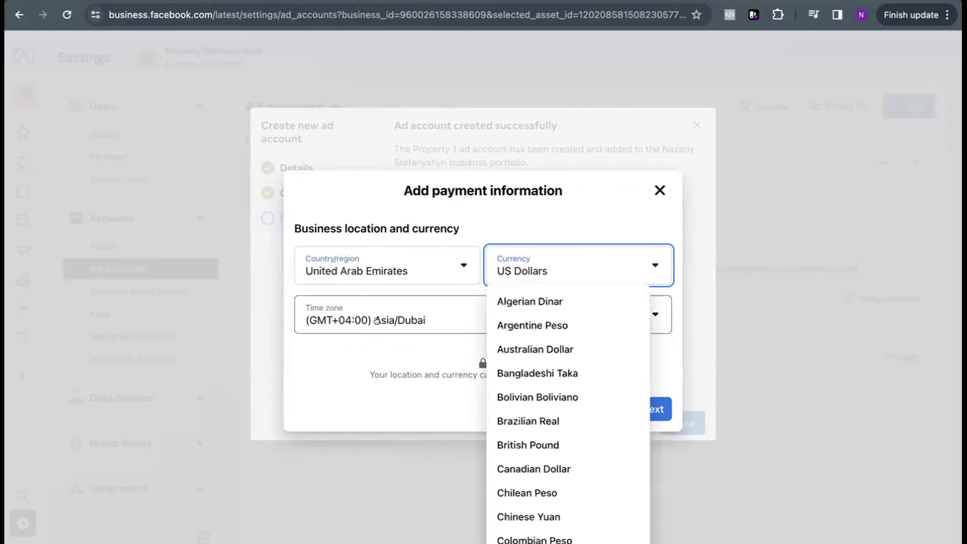
left_click(364, 375)
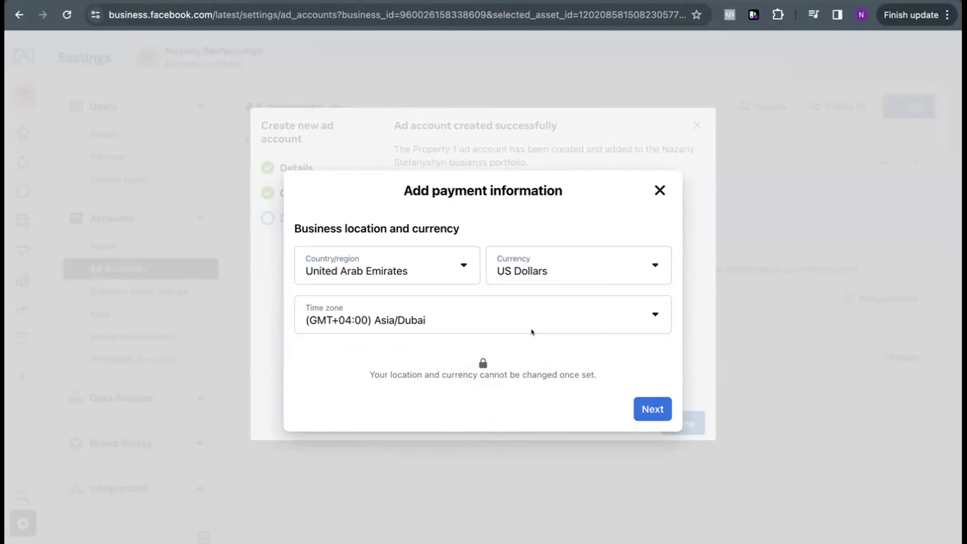
left_click(640, 407)
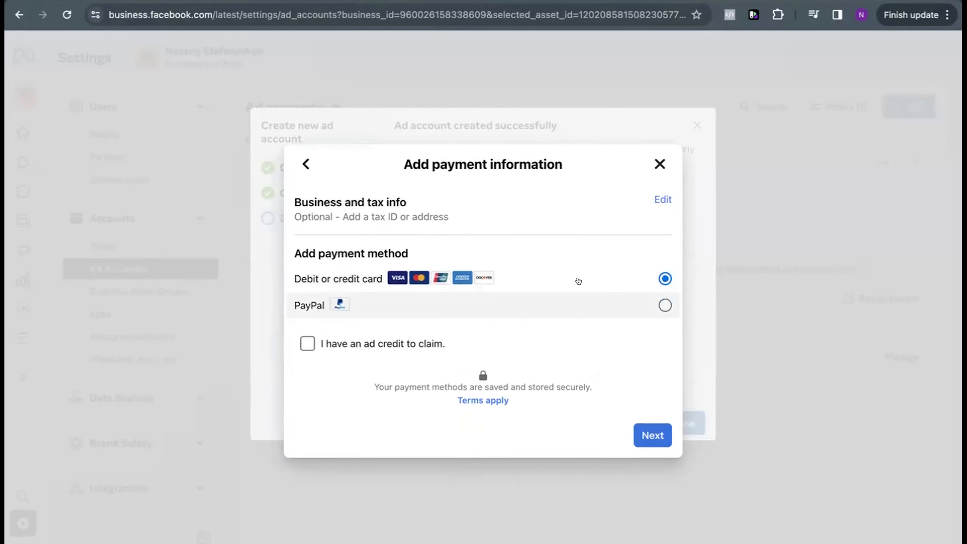
Step: View the debit or credit card form and close it without entering any card details
left_click(640, 432)
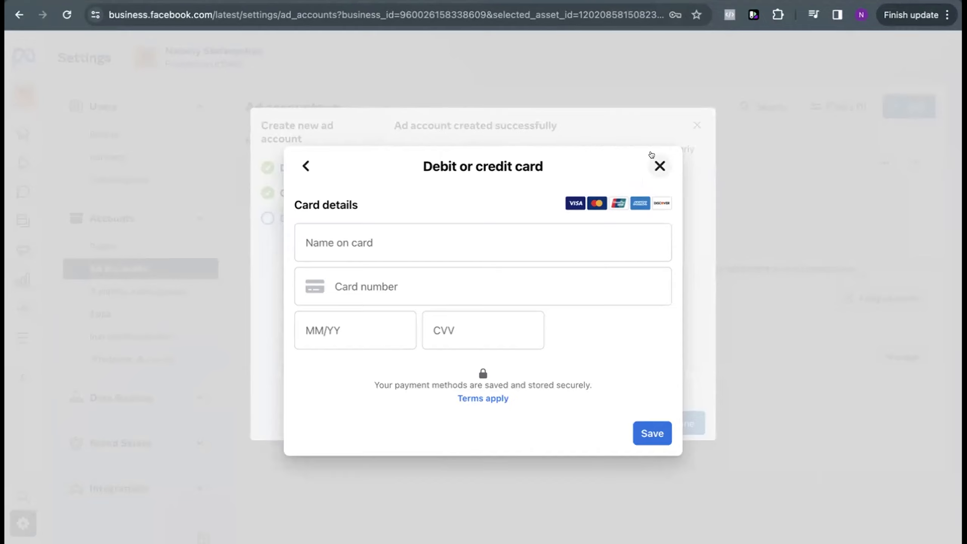
left_click(656, 159)
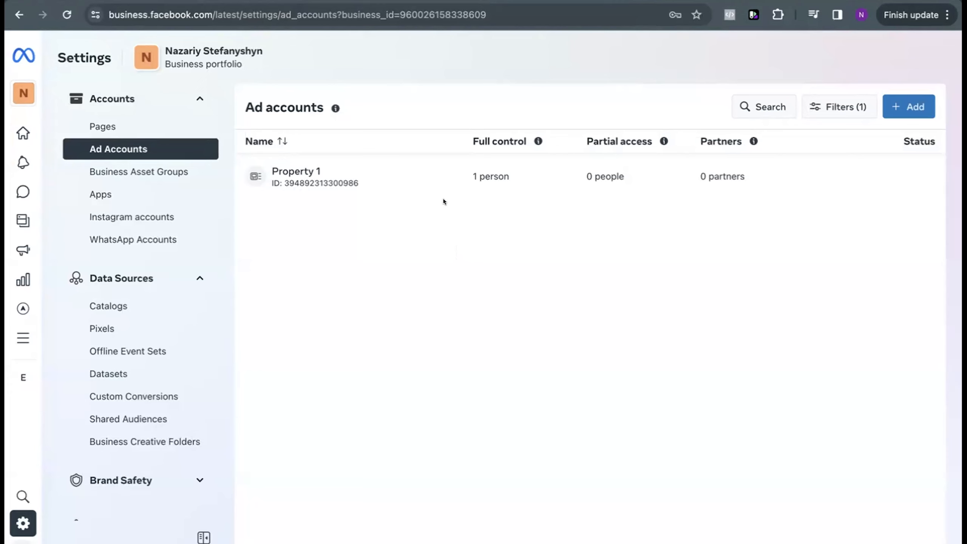
Step: Assign the other portfolio member to the Property 1 ad account with full control (Manage ad accounts)
left_click(480, 192)
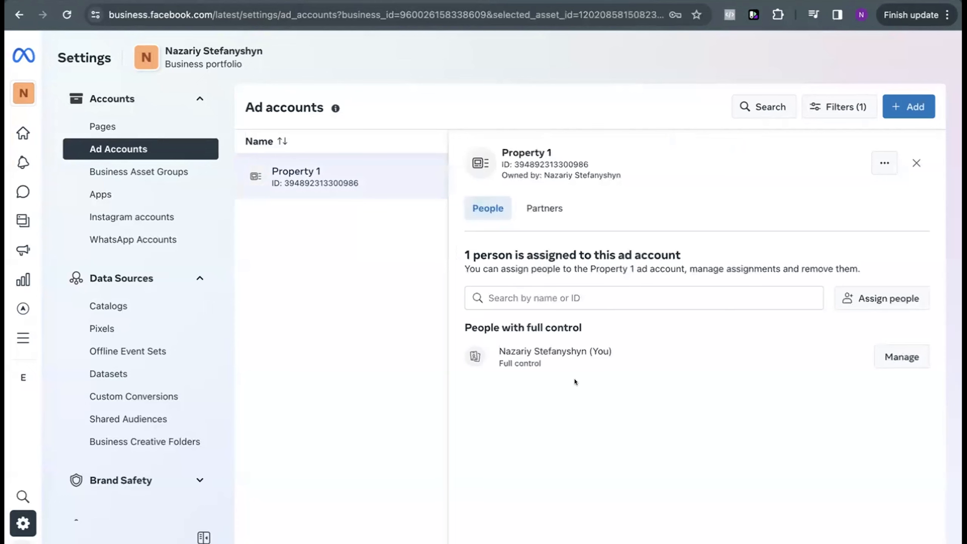
left_click_drag(496, 340, 559, 381)
left_click(601, 368)
left_click(888, 299)
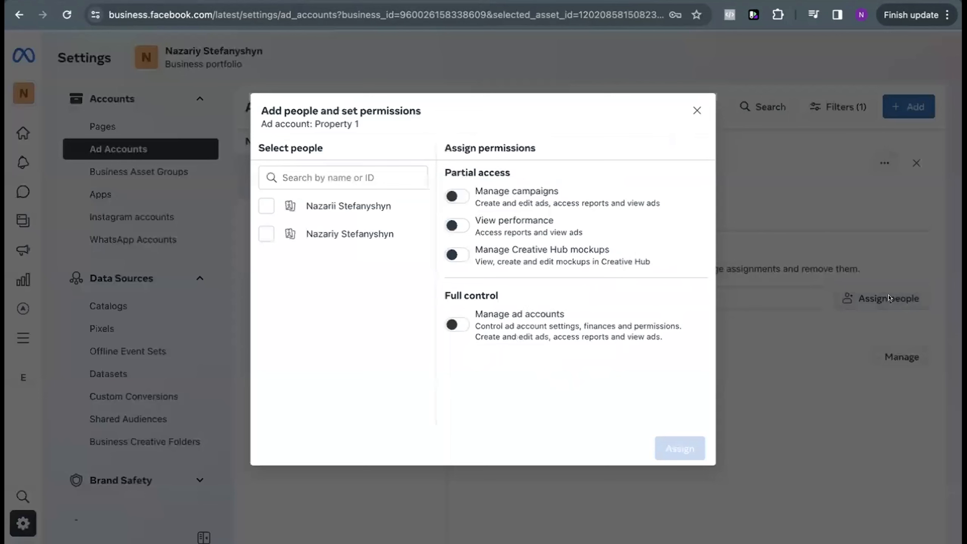
left_click(266, 206)
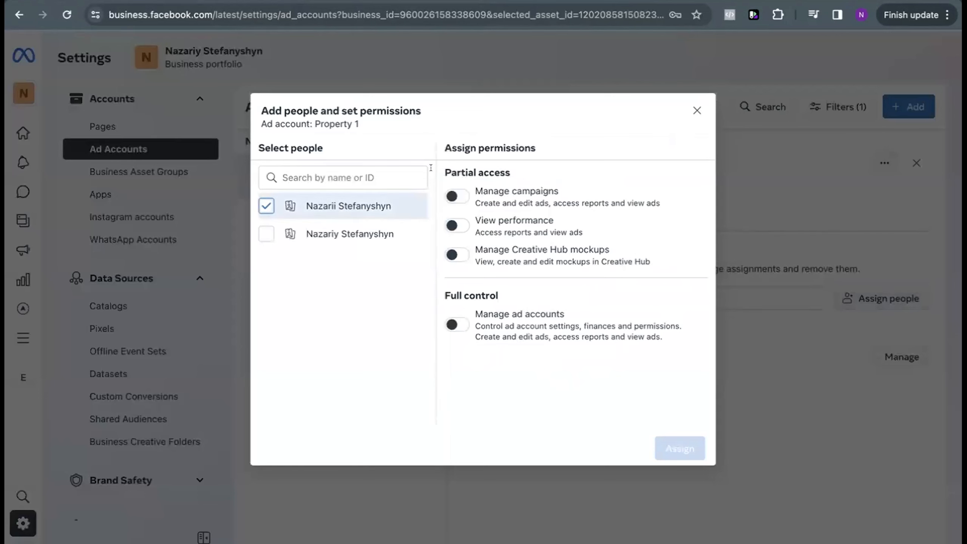
left_click(452, 324)
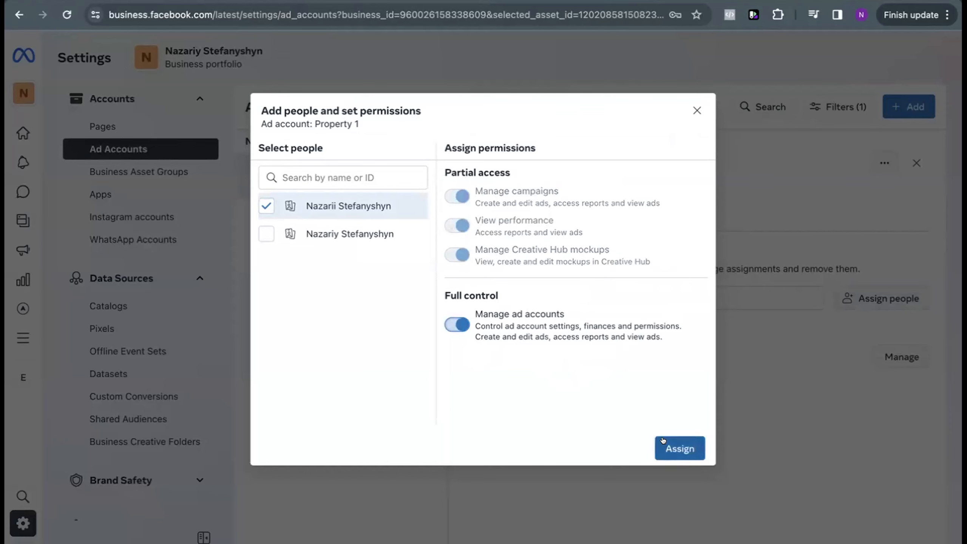
left_click(674, 448)
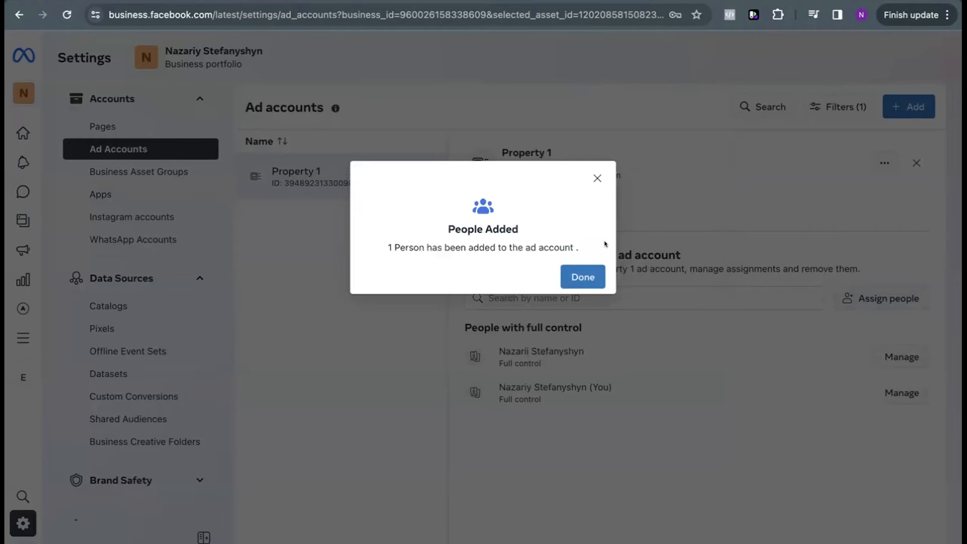
left_click(583, 277)
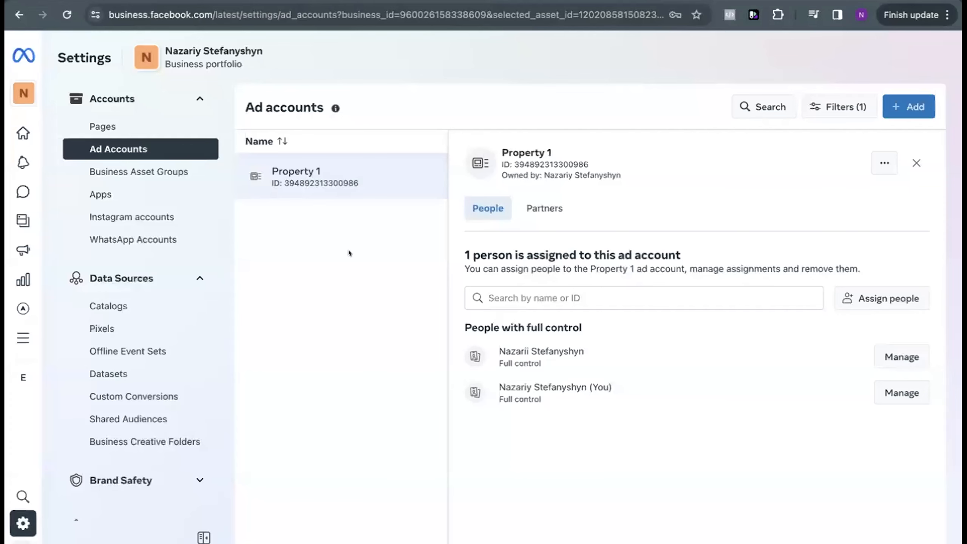
Step: Create a new dataset named Property 1 Dataset in the business portfolio's data sources
left_click(153, 373)
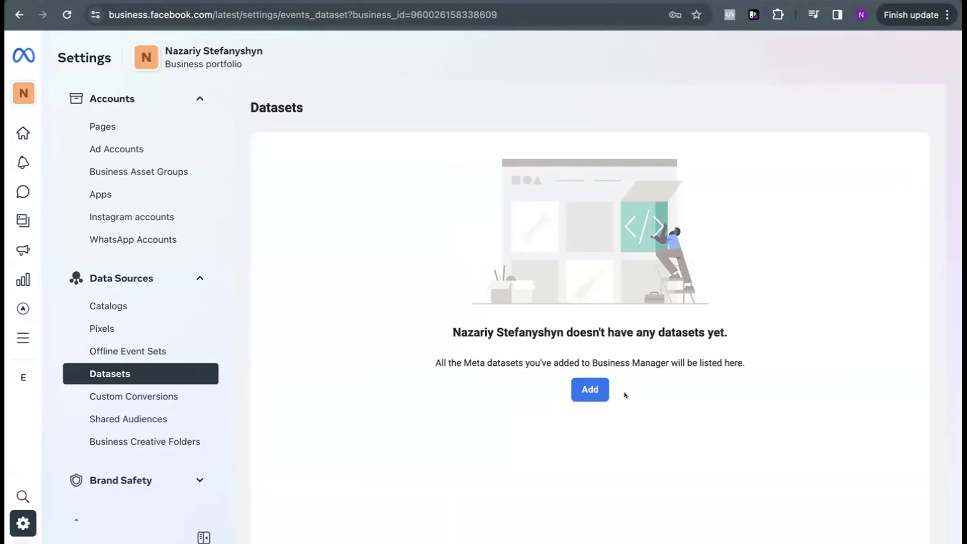
left_click(602, 390)
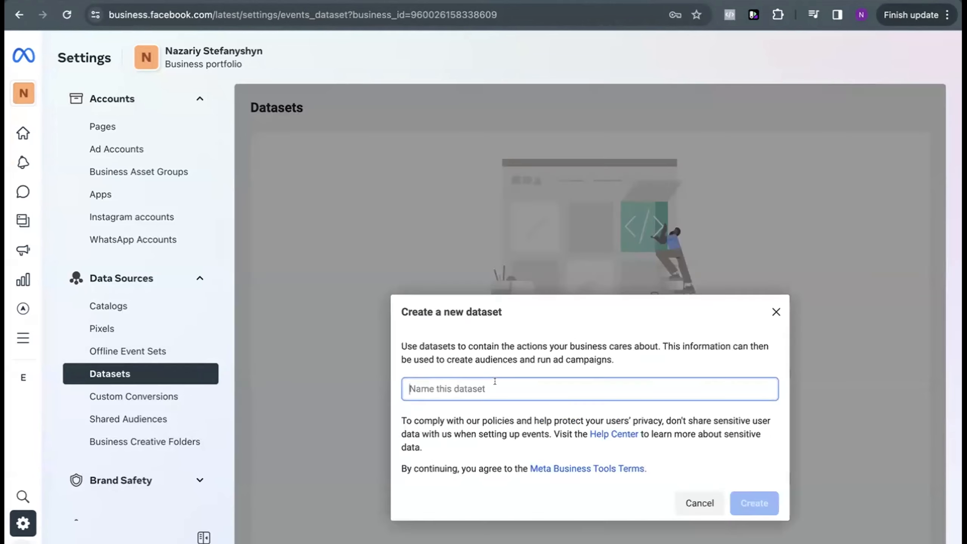
type("Property 1 Dataset")
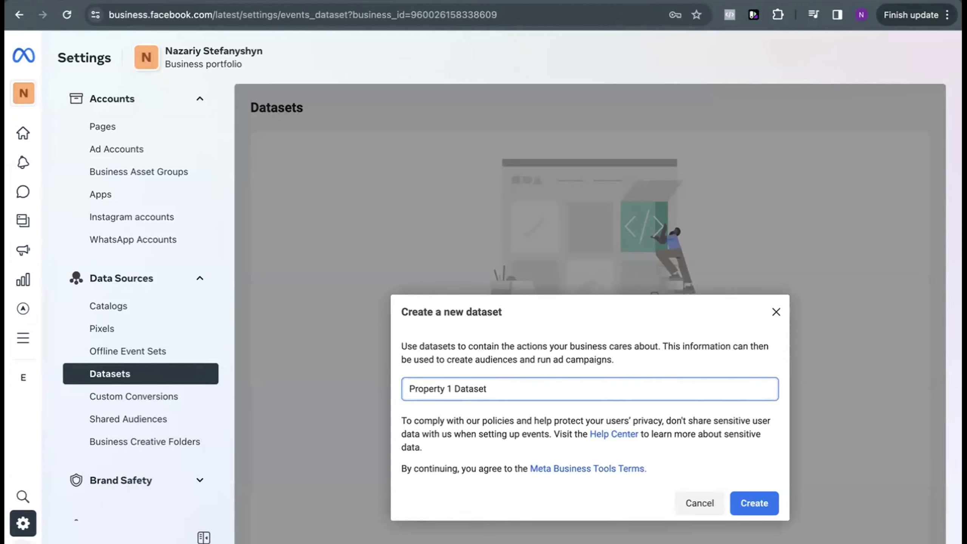
left_click(758, 502)
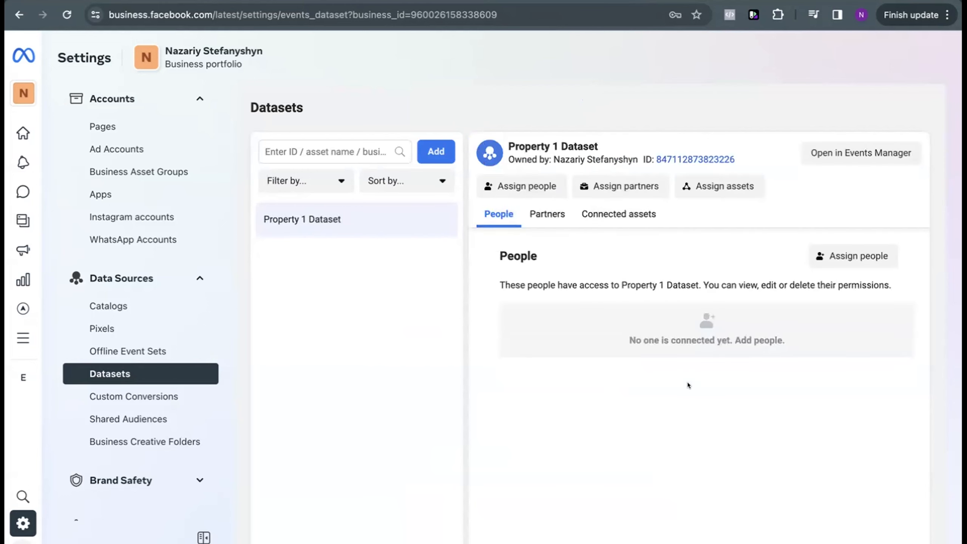
Step: Assign both listed people to Property 1 Dataset with full control (Manage events dataset)
left_click_drag(505, 246, 576, 248)
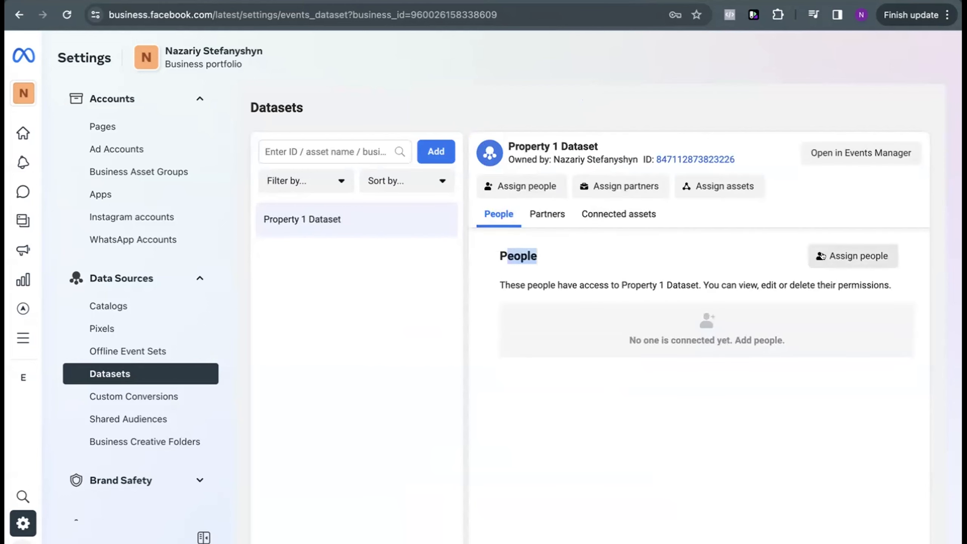
left_click(852, 256)
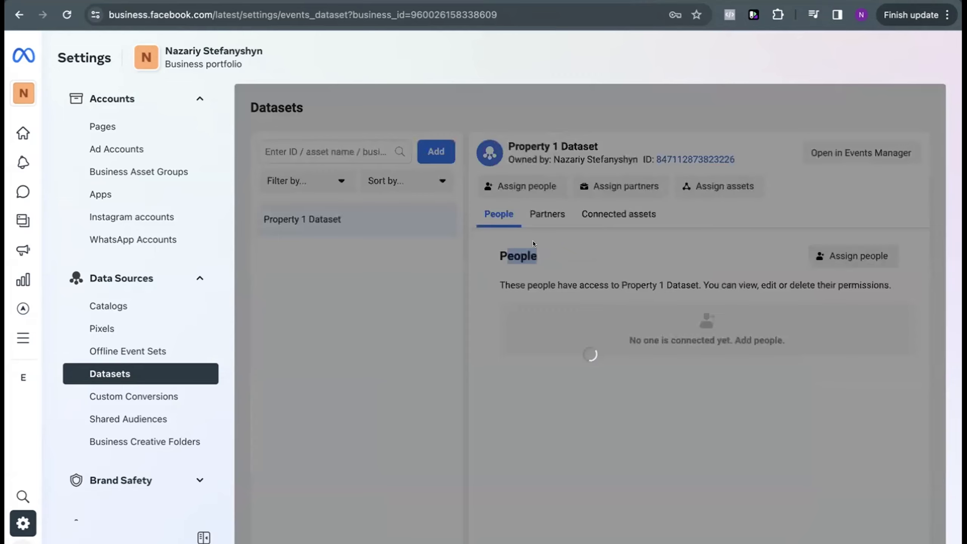
left_click(340, 284)
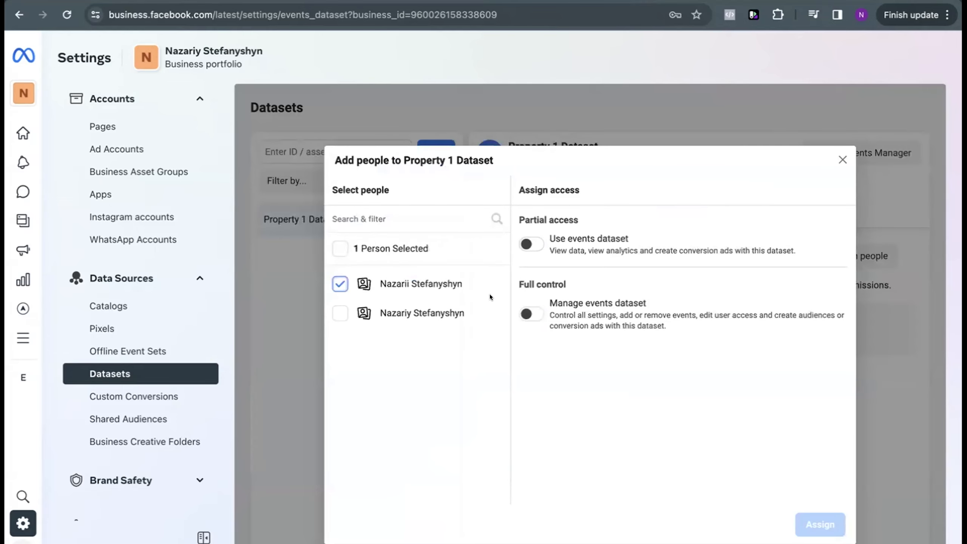
left_click(340, 313)
left_click(532, 313)
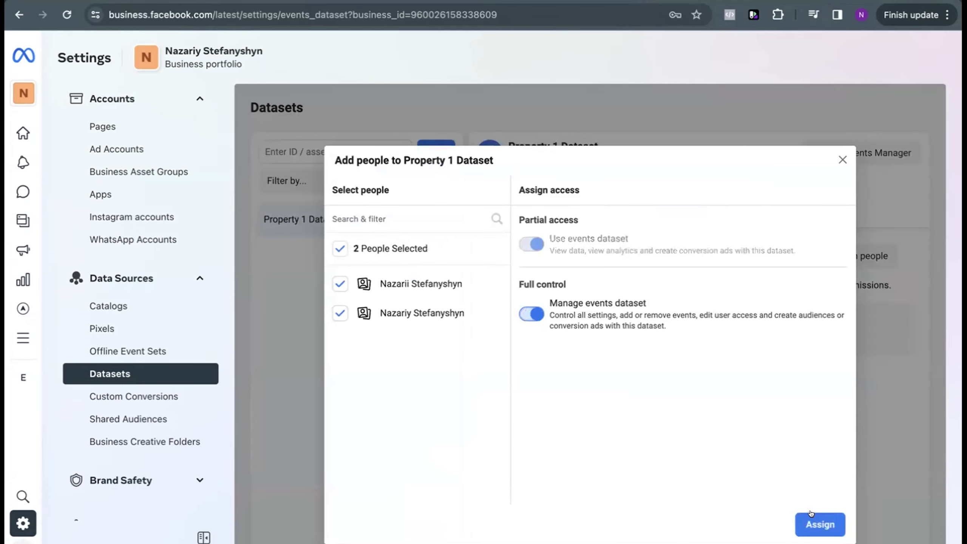
left_click(813, 523)
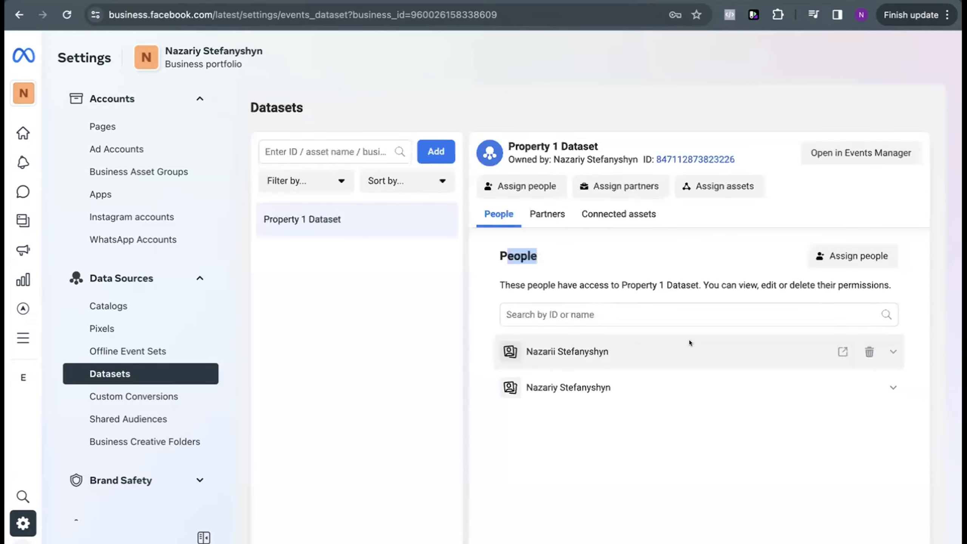
Step: Connect the Property 1 ad account to Property 1 Dataset as an asset and open the dataset in Events Manager
left_click(617, 215)
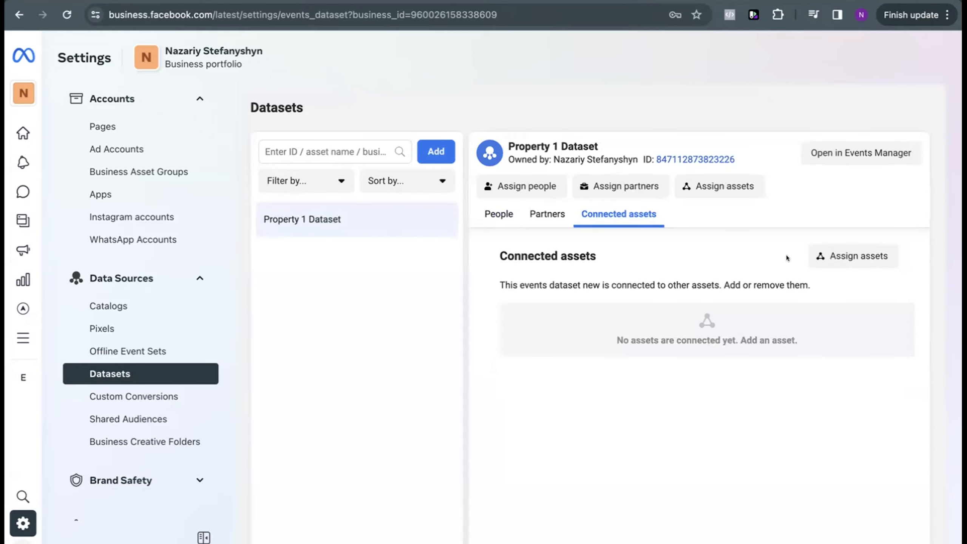
left_click(823, 258)
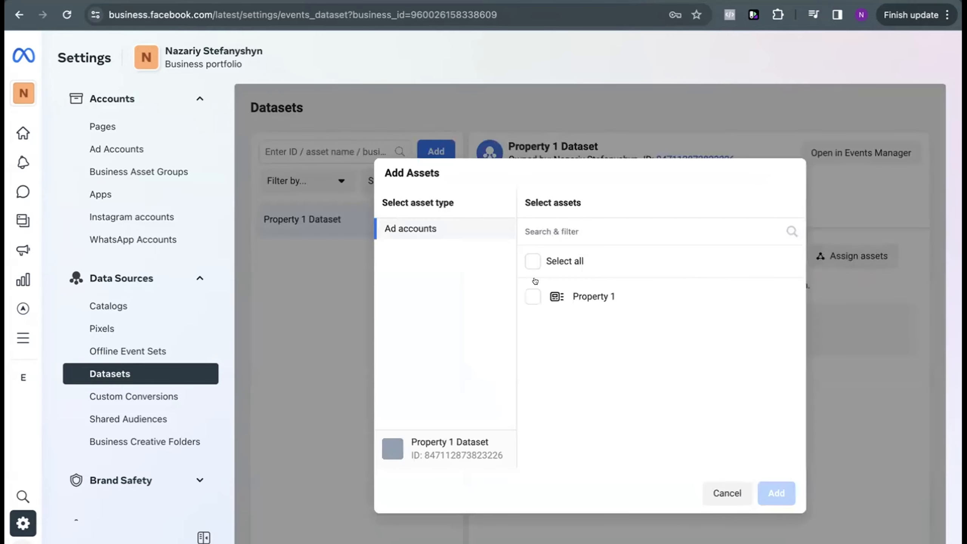
left_click(527, 294)
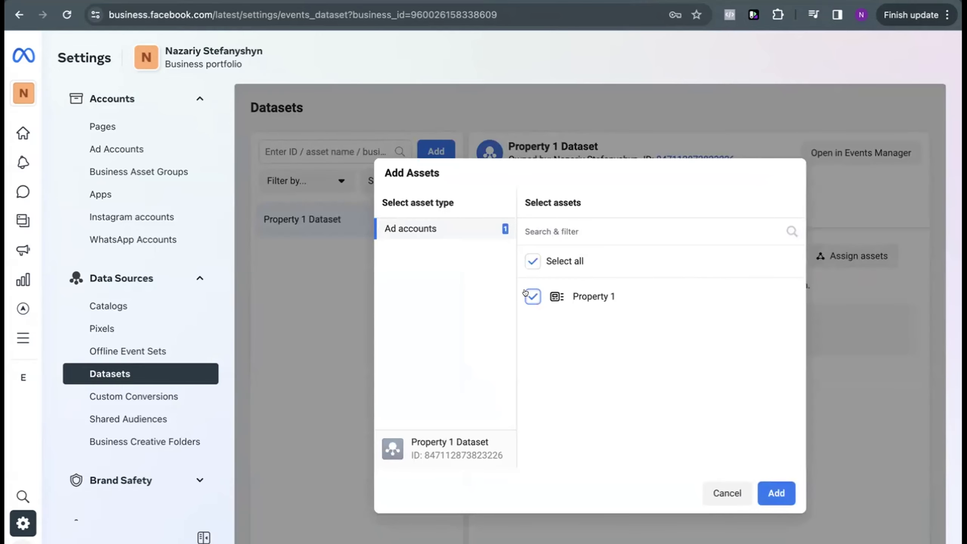
left_click(777, 491)
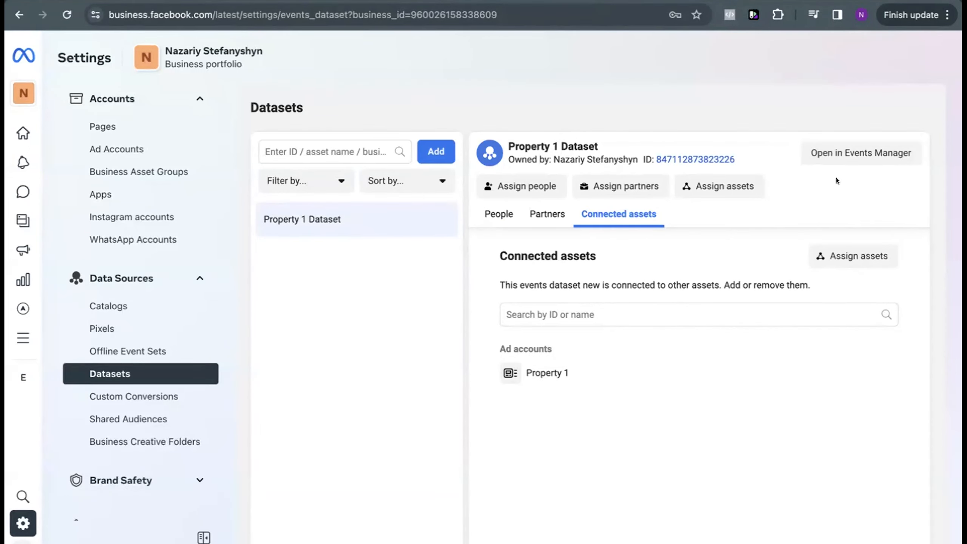
left_click(840, 155)
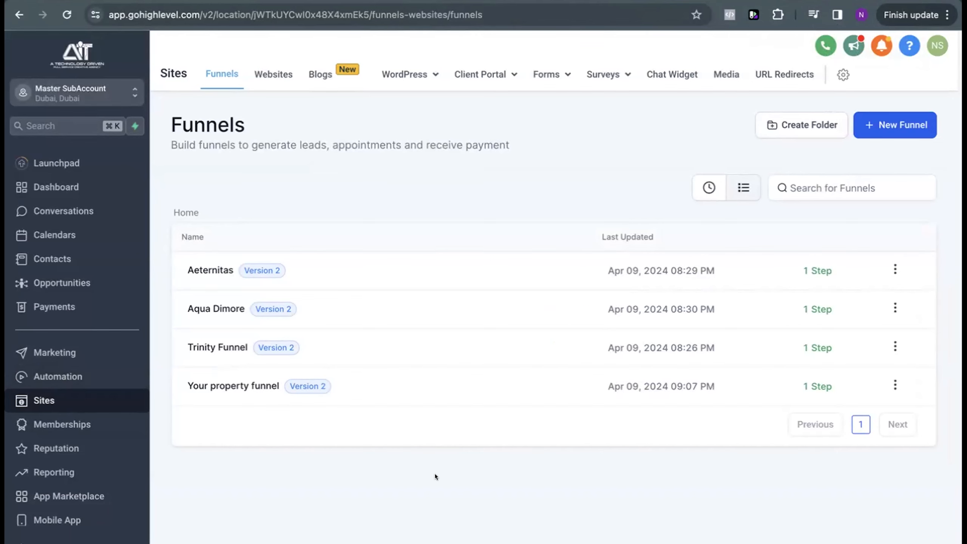
Step: In HighLevel, open the settings of "Your property funnel" and activate the Head tracking code field
left_click(272, 385)
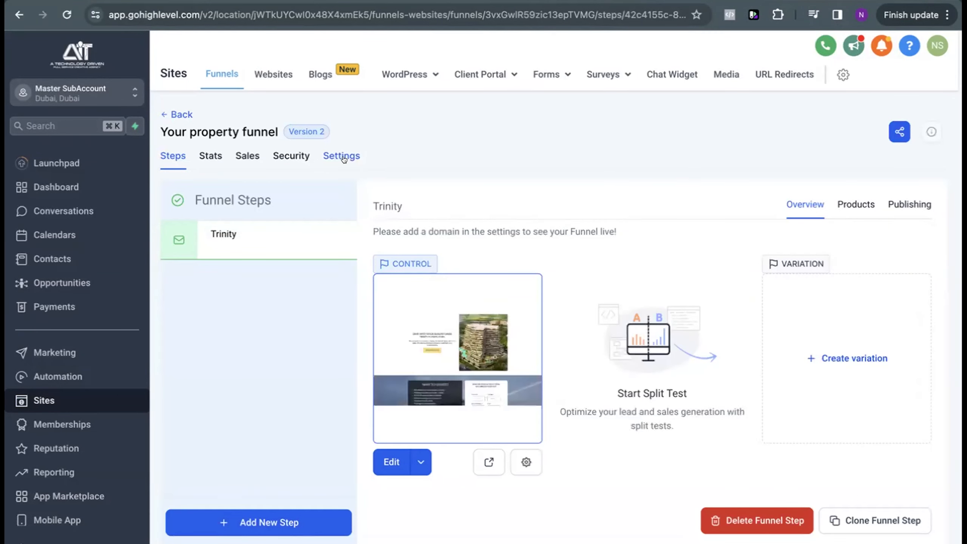
left_click(343, 156)
left_click(262, 383)
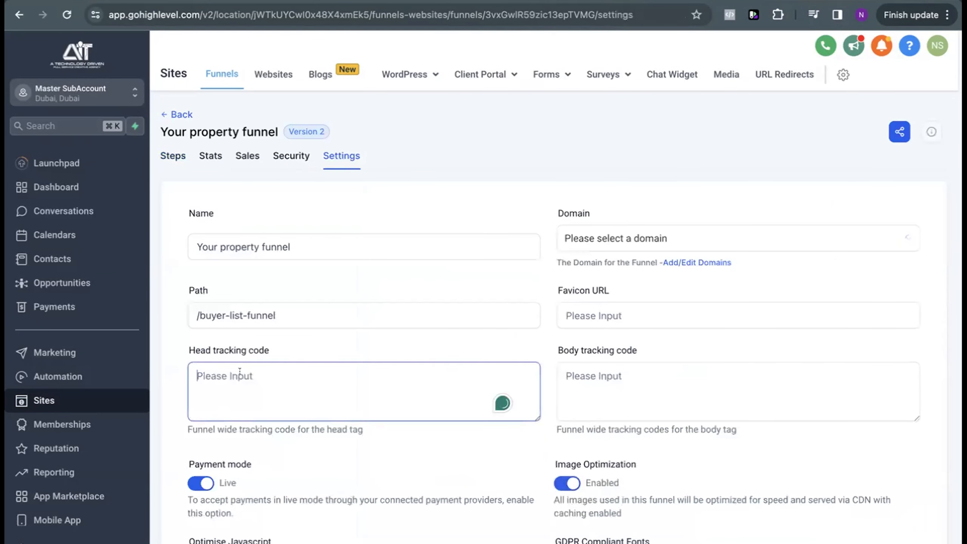
scroll(329, 352, "down", 1)
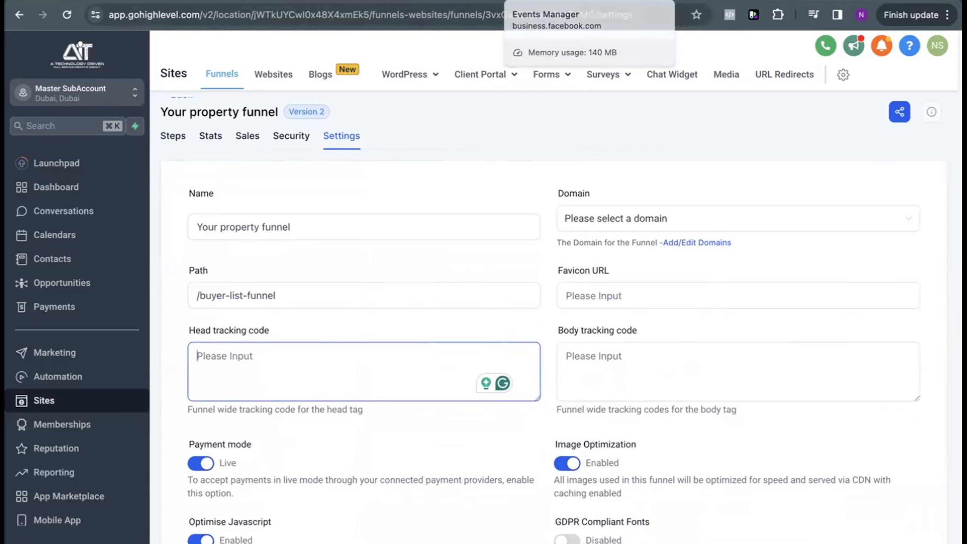
Step: In Events Manager, start the manual Meta Pixel installation for Property 1 Dataset and copy the pixel base code
left_click(549, 1)
scroll(542, 363, "down", 8)
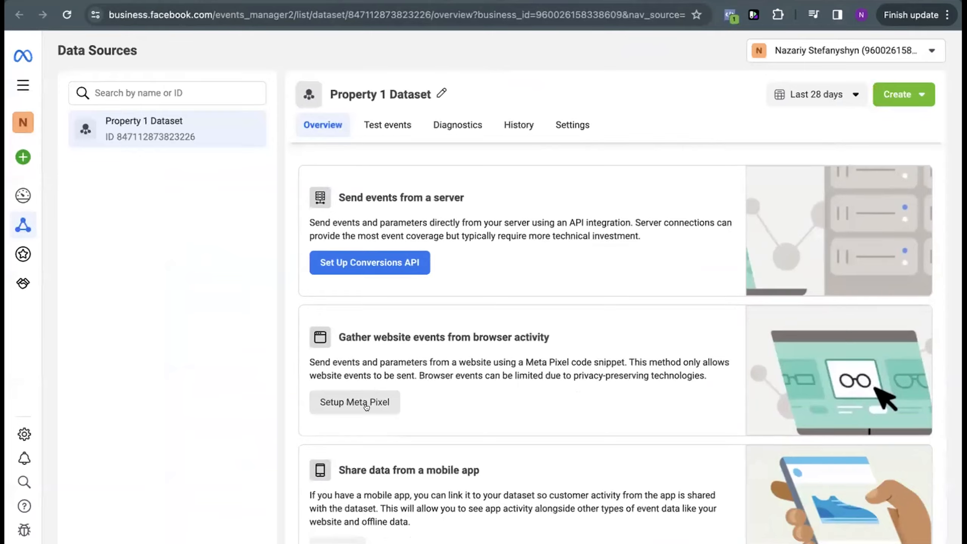
left_click(366, 407)
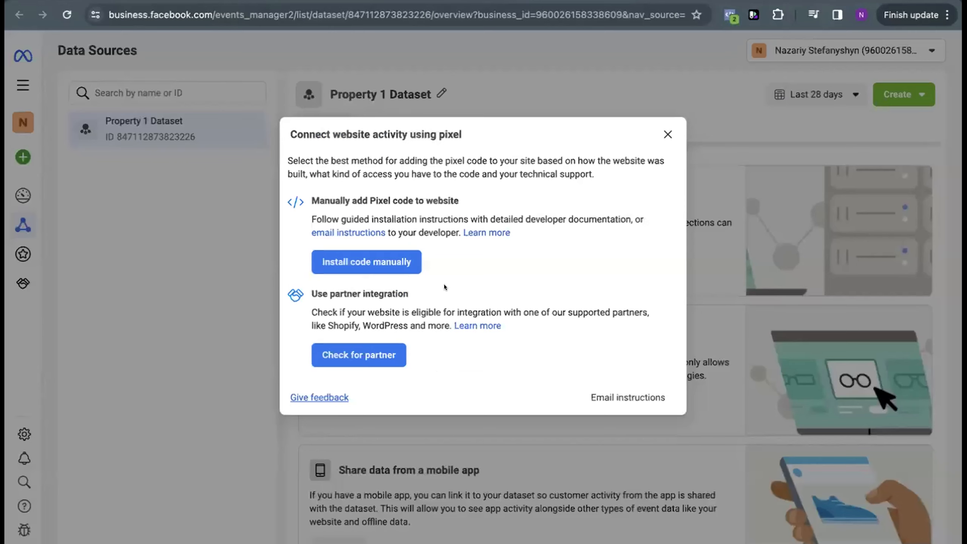
left_click(377, 262)
left_click(341, 298)
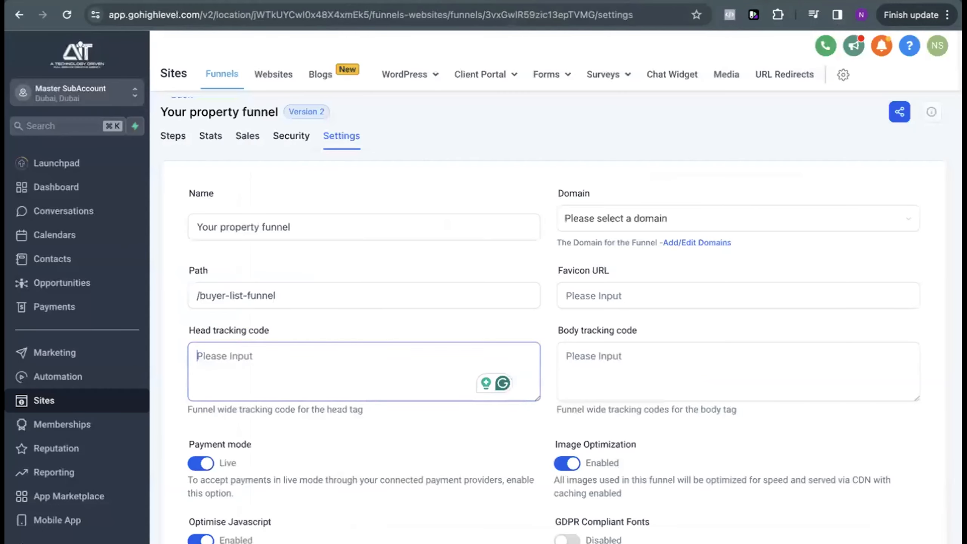
Step: In HighLevel, paste the copied Meta Pixel base code into the property funnel's Head tracking code
key("super+v")
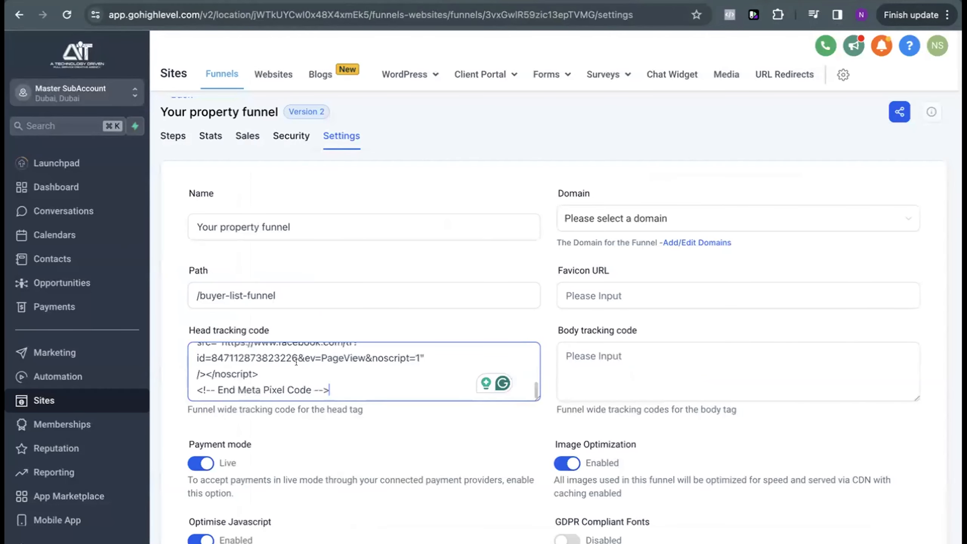
left_click(575, 366)
scroll(575, 365, "down", 3)
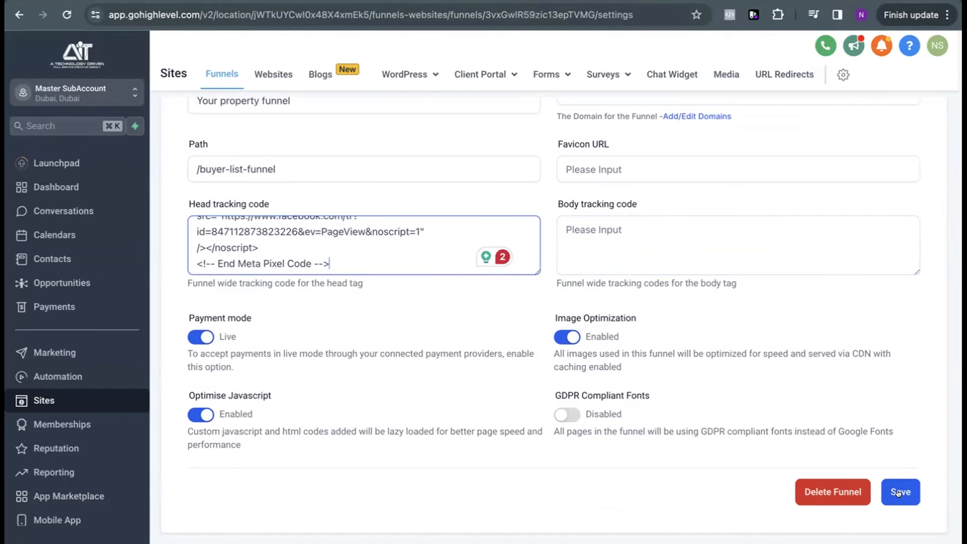
Step: Back in Events Manager, continue the pixel setup past the base code and turn on Automatic Advanced Matching with all customer information parameters enabled
key("ctrl+Tab")
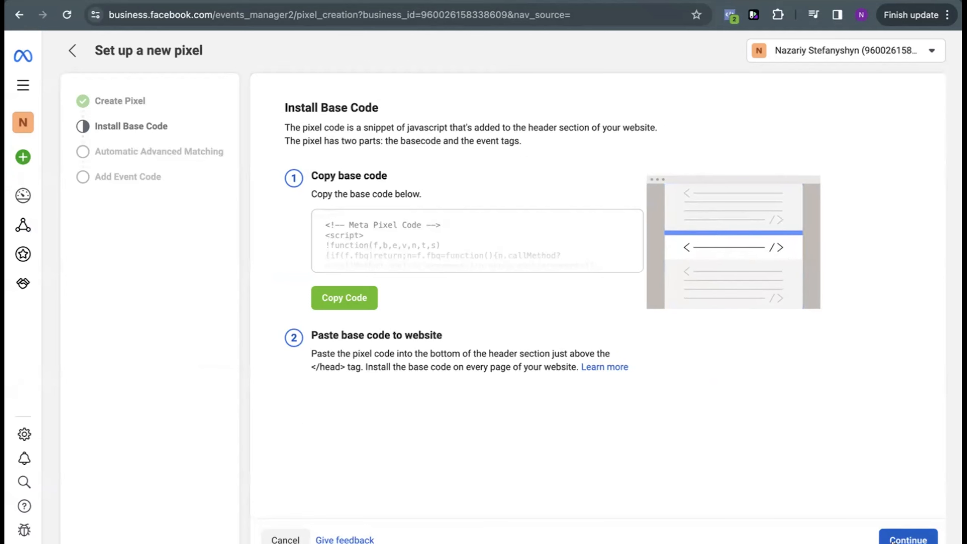
left_click(892, 541)
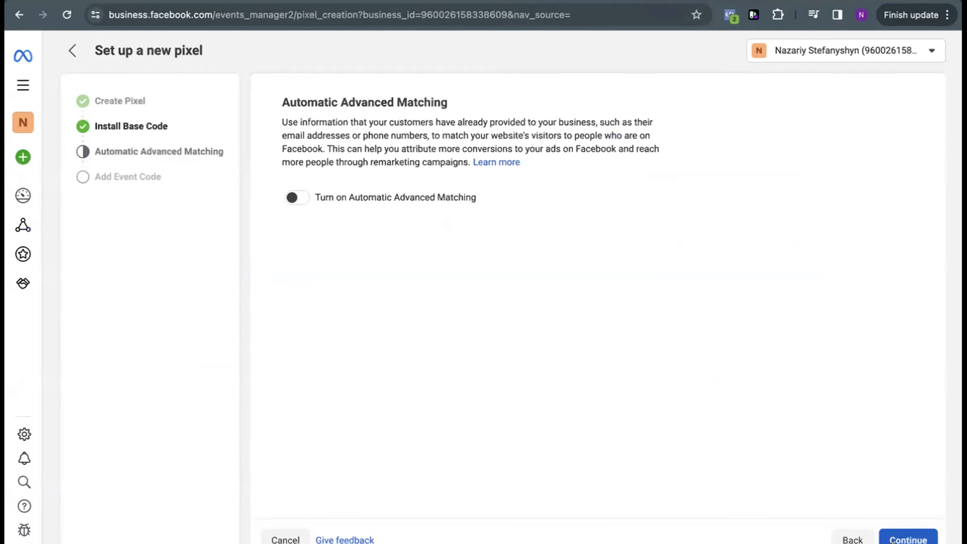
left_click(298, 196)
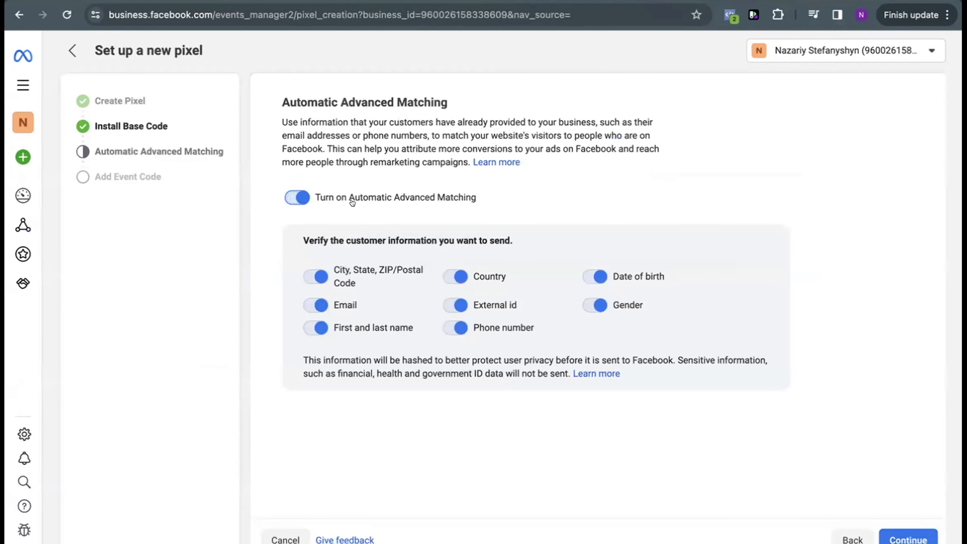
left_click_drag(352, 201, 496, 206)
left_click(529, 194)
left_click(909, 538)
Step: Open Test events for Property 1 Dataset, dismiss the delay notice and activate the website URL field for confirming website events
scroll(424, 243, "down", 5)
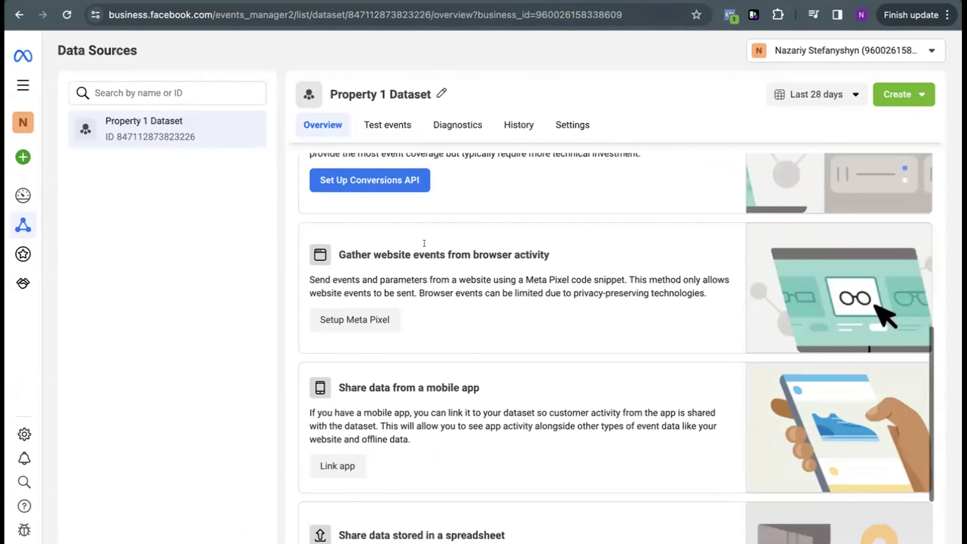
scroll(424, 244, "up", 6)
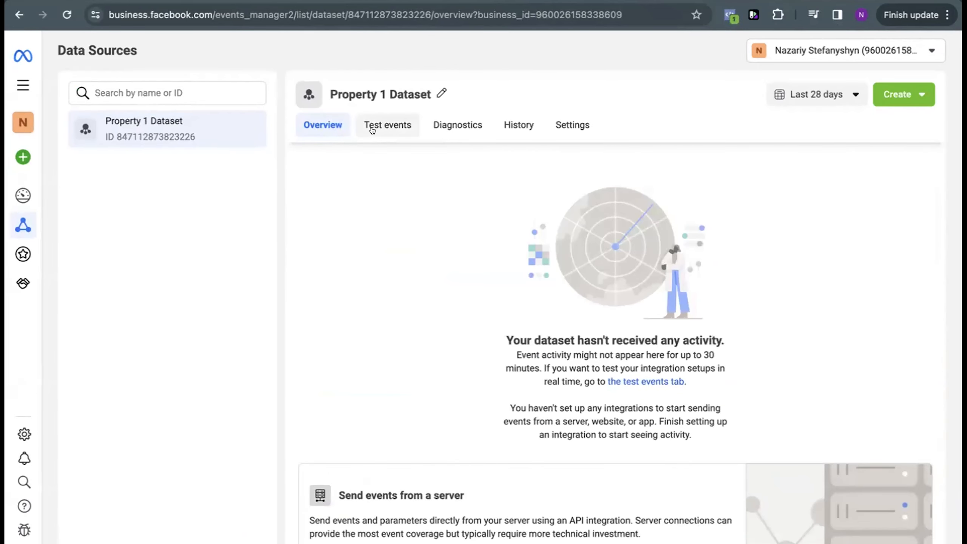
left_click(374, 128)
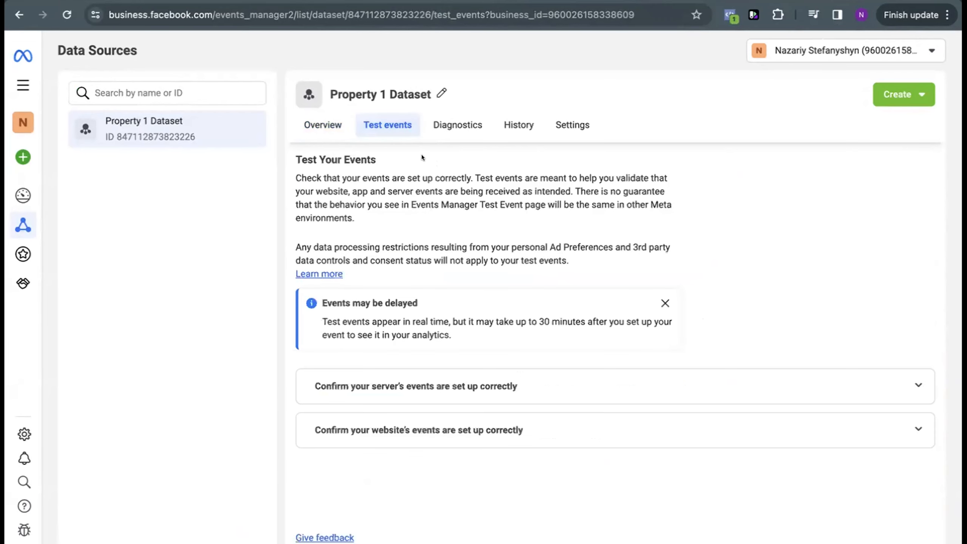
left_click(665, 303)
left_click(701, 364)
left_click_drag(332, 323, 491, 332)
left_click(515, 352)
left_click(388, 502)
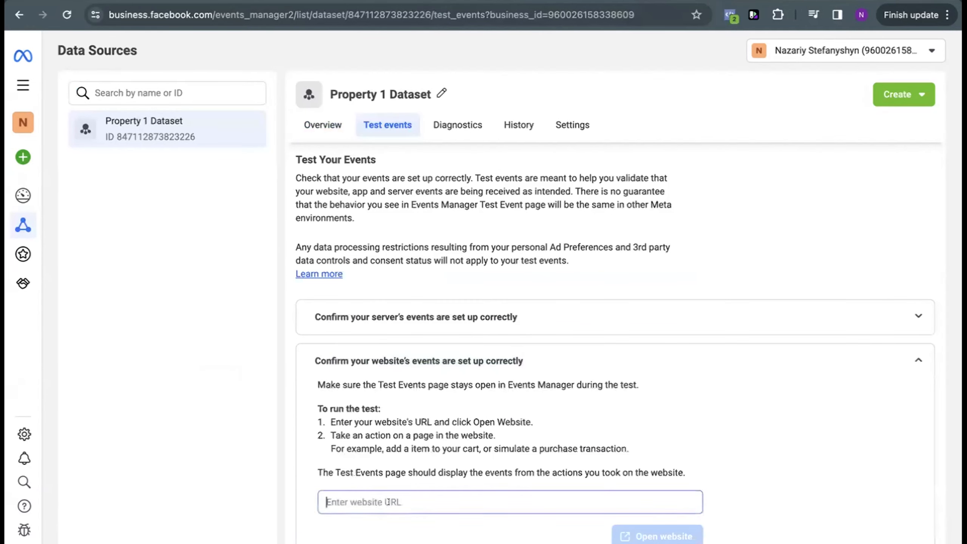
scroll(388, 502, "down", 2)
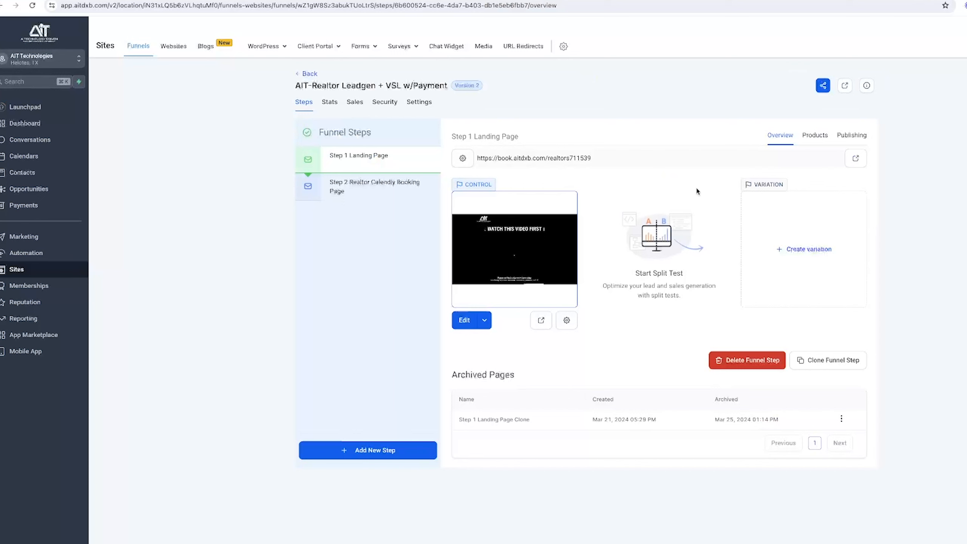
Step: In the AIT-Realtor Leadgen funnel, highlight the Step 1 Landing Page URL, view the live page and close it
left_click_drag(600, 163, 467, 160)
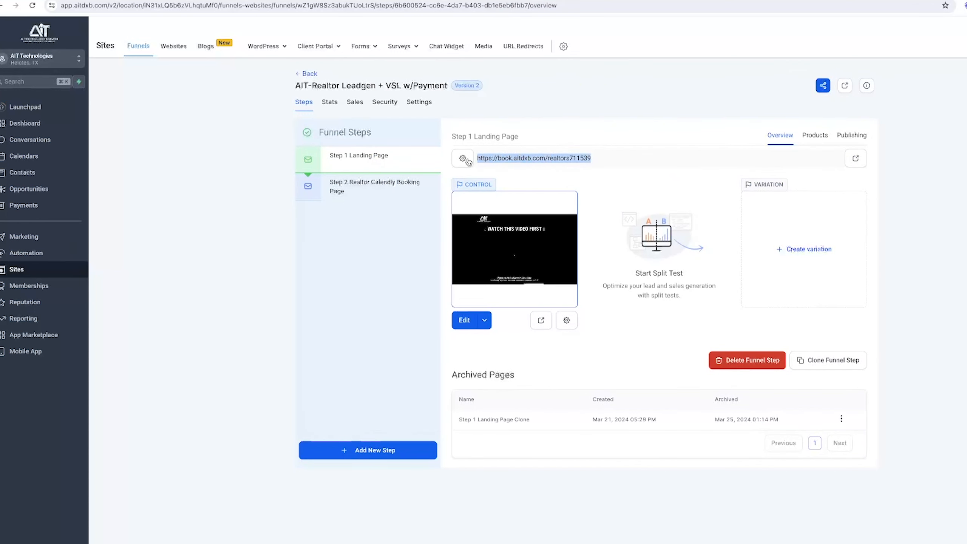
left_click(542, 323)
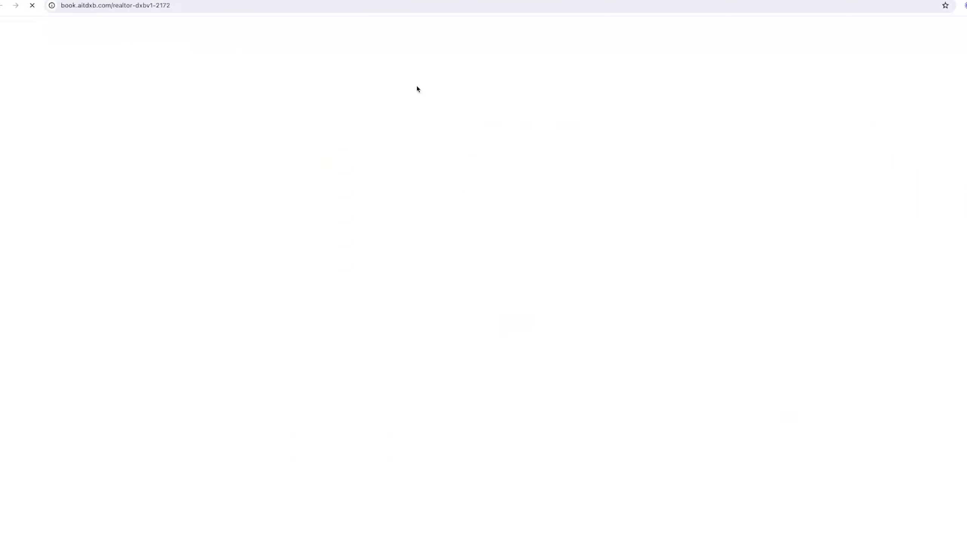
key("super+w")
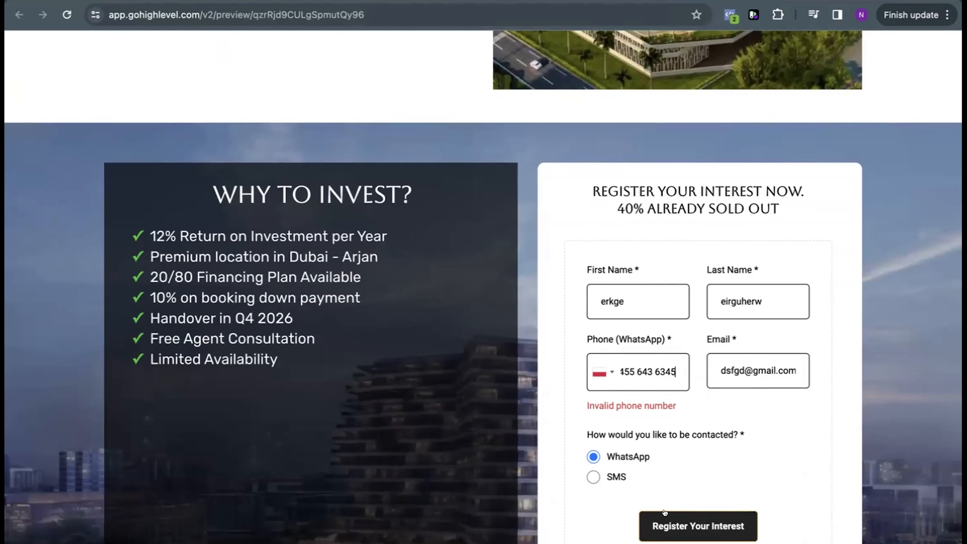
Step: Submit the completed interest registration form on the property preview page and return to Test events in Events Manager
left_click(674, 524)
left_click(677, 522)
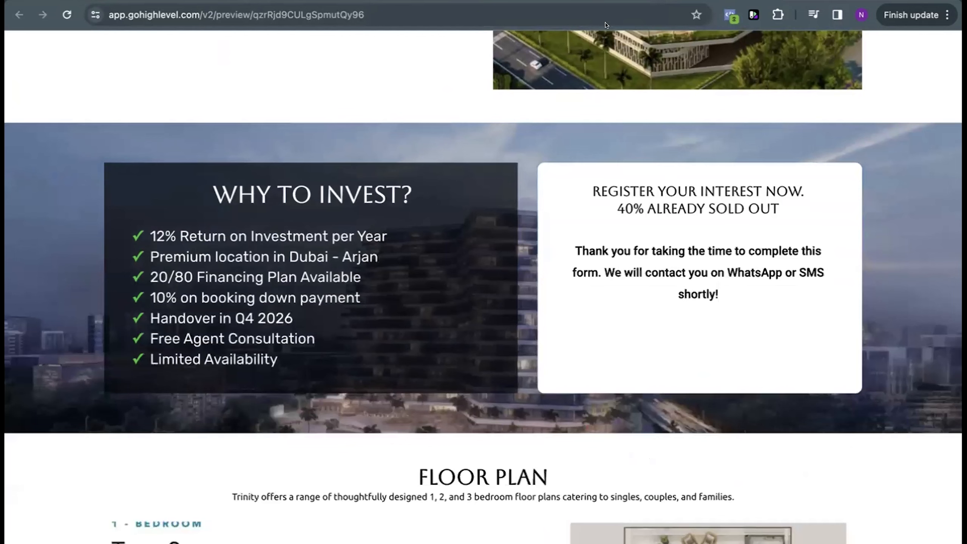
left_click(492, 1)
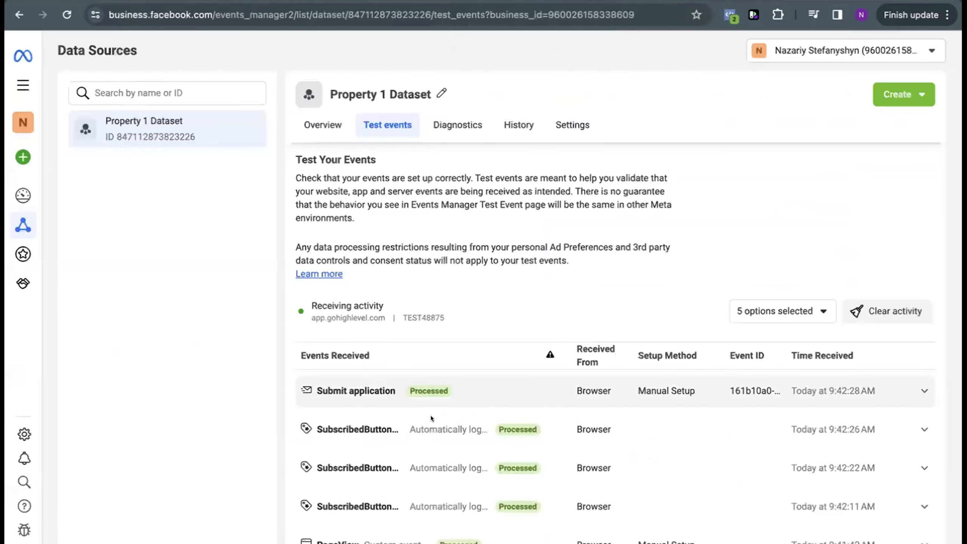
Step: Examine the received test events, expanding the Submit application event's details and collapsing them again
scroll(418, 446, "down", 1)
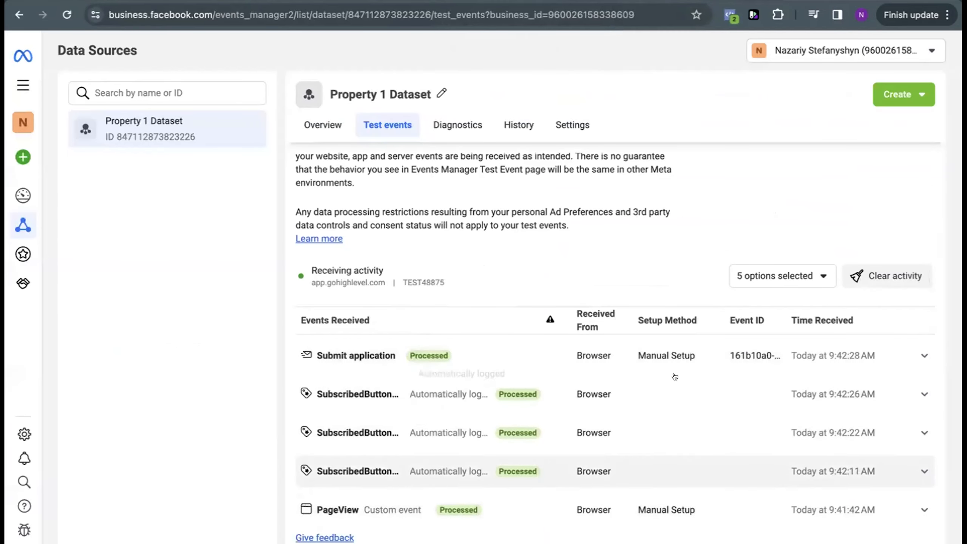
left_click(885, 353)
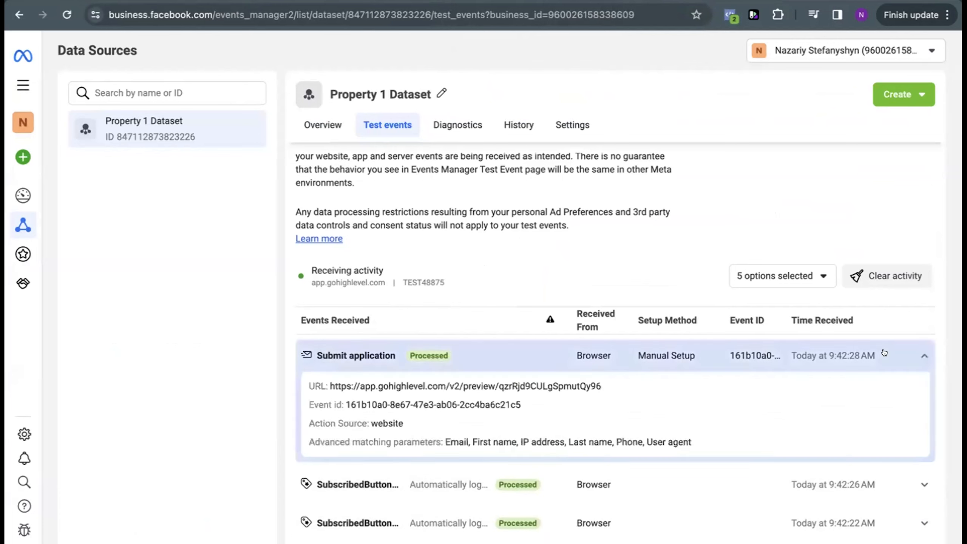
left_click(884, 352)
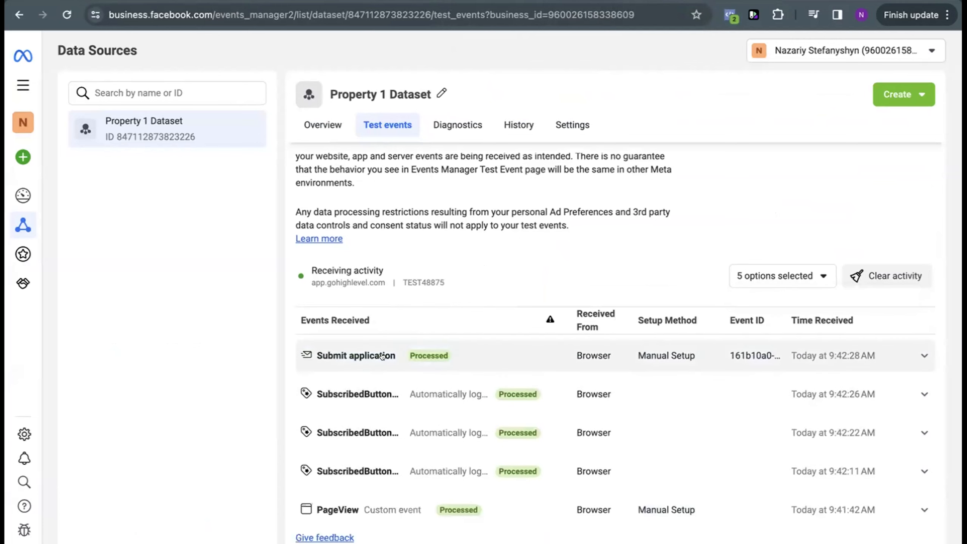